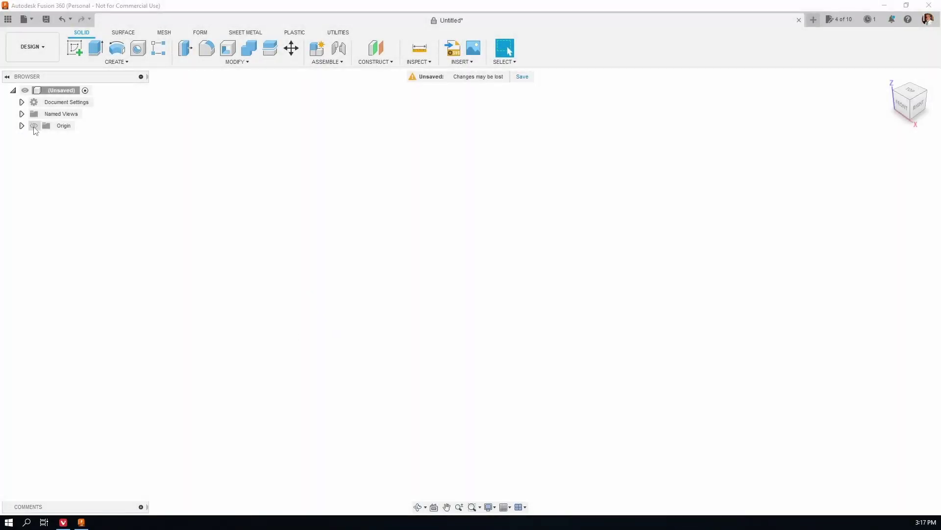
- Show the origin planes and axes, and turn on Capture Design History for the unsaved design
click(34, 126)
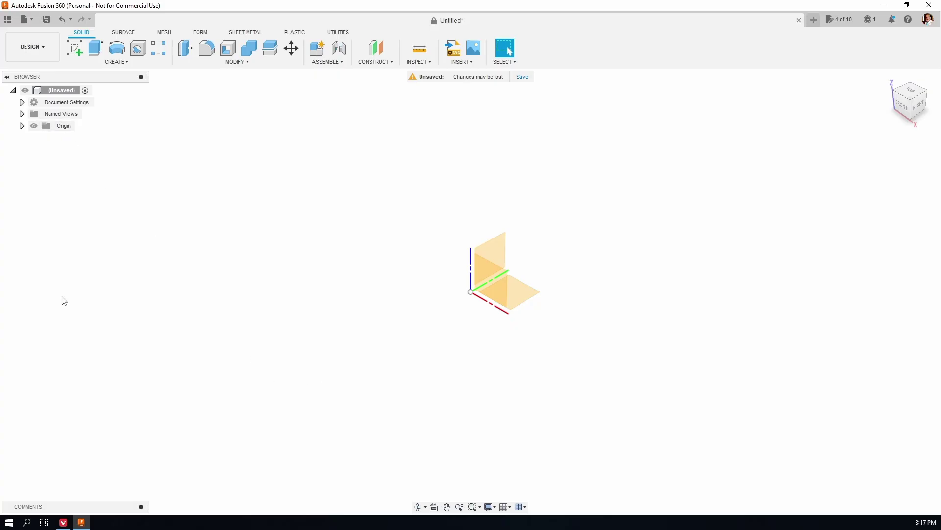
right_click(56, 92)
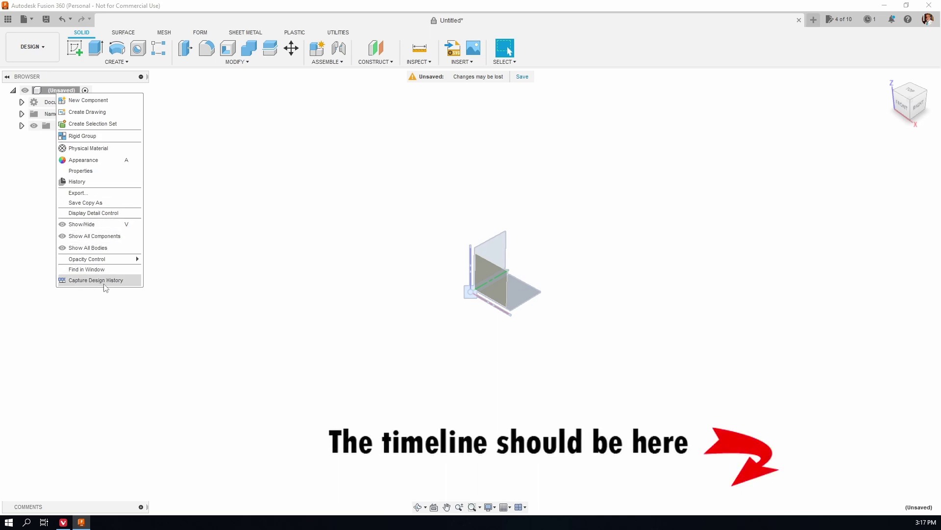
click(115, 282)
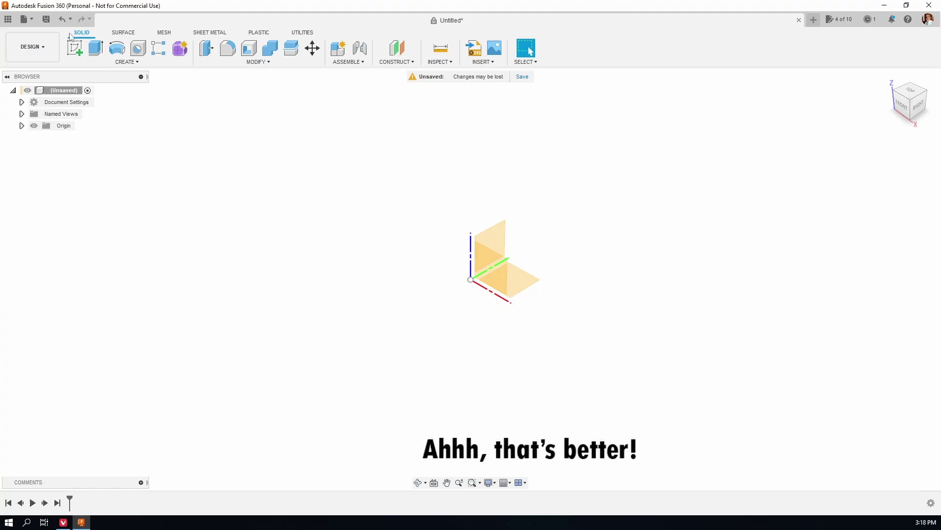
- Save the design as "Part 6 of 16 REVISED" in the 16 Tutorials folder of CAD Curriculum
click(45, 19)
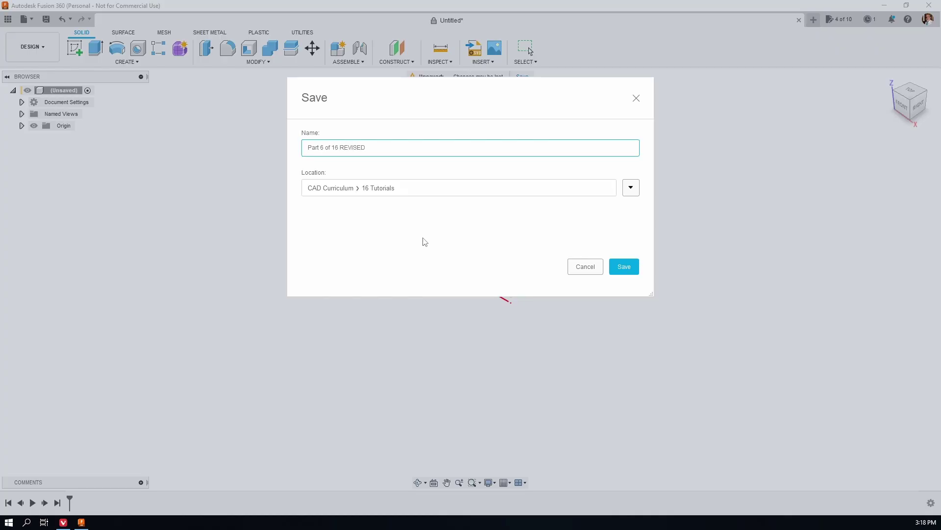
click(622, 270)
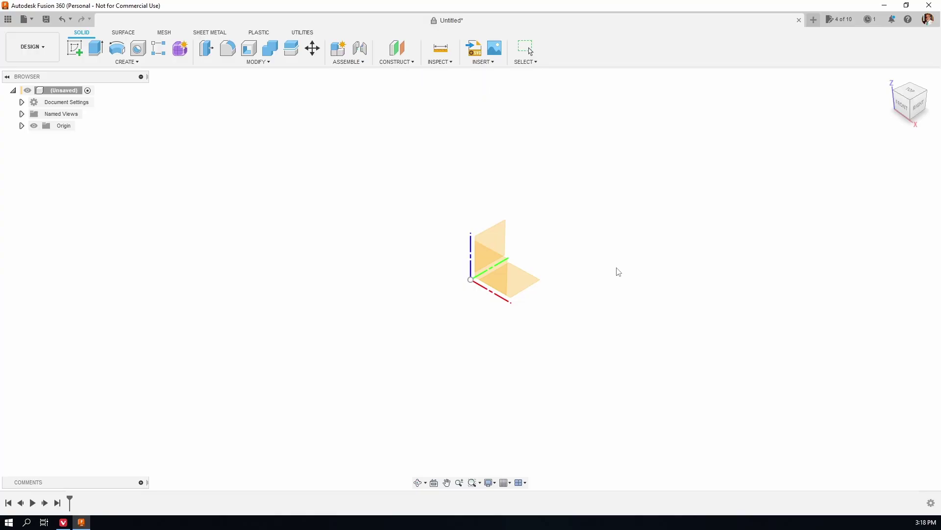
- Sketch an open half-profile on the front XZ plane: bottom line about 46 mm, vertical about 57 mm, corner arc radius about 18 mm, top line about 32 mm
click(75, 52)
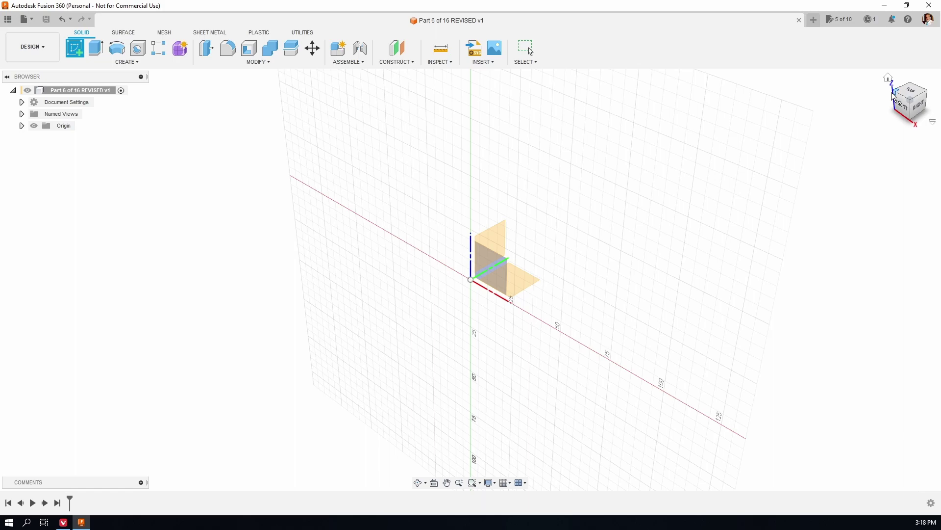
click(492, 274)
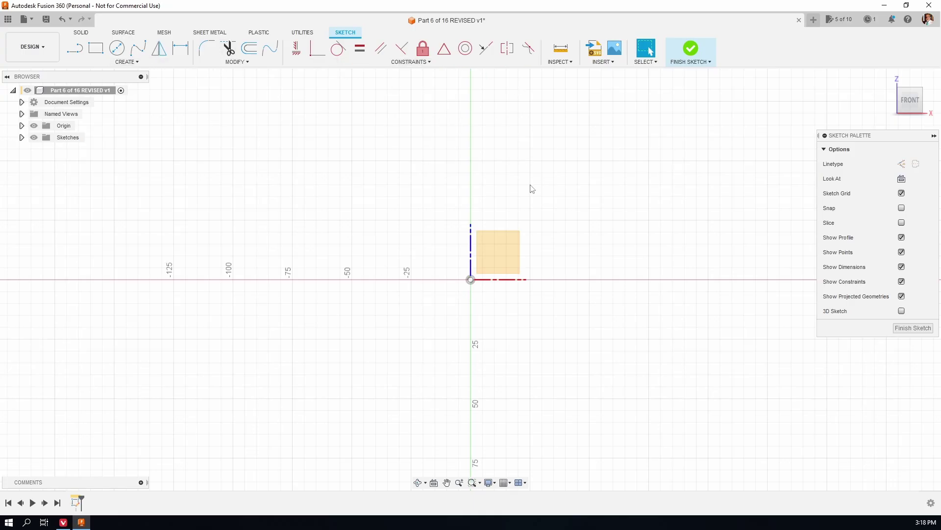
click(75, 48)
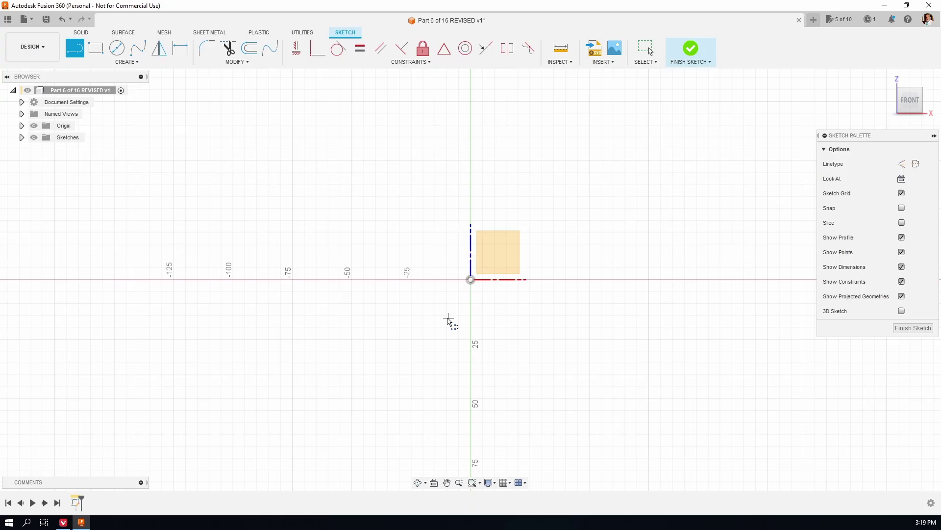
click(481, 315)
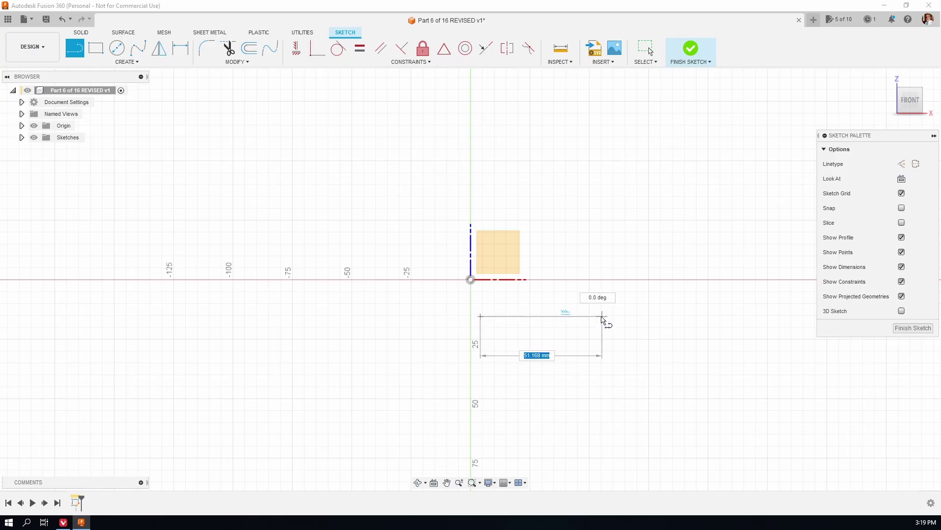
click(589, 316)
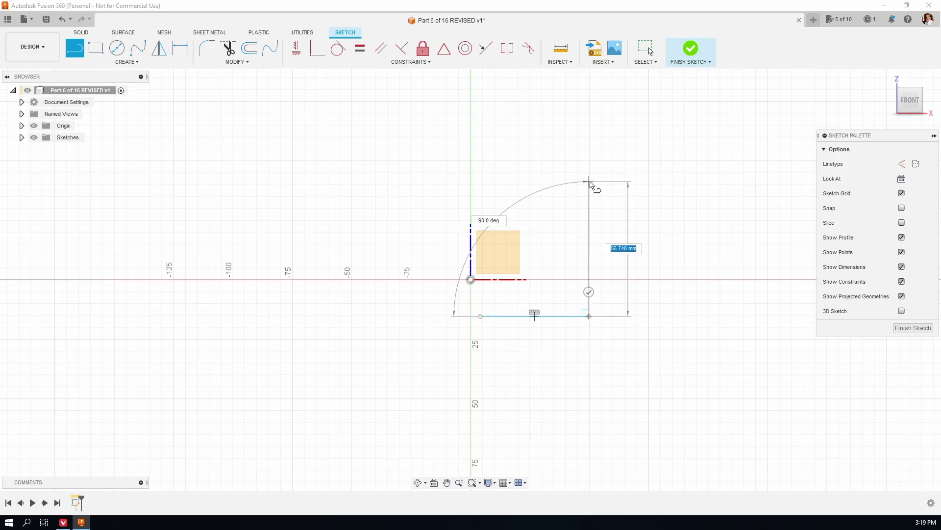
click(589, 182)
drag(589, 182, 551, 141)
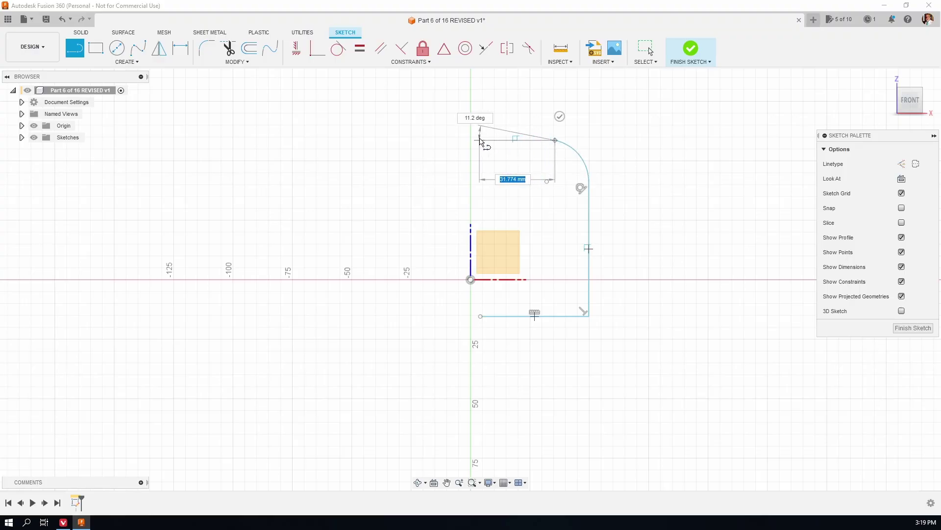
click(479, 140)
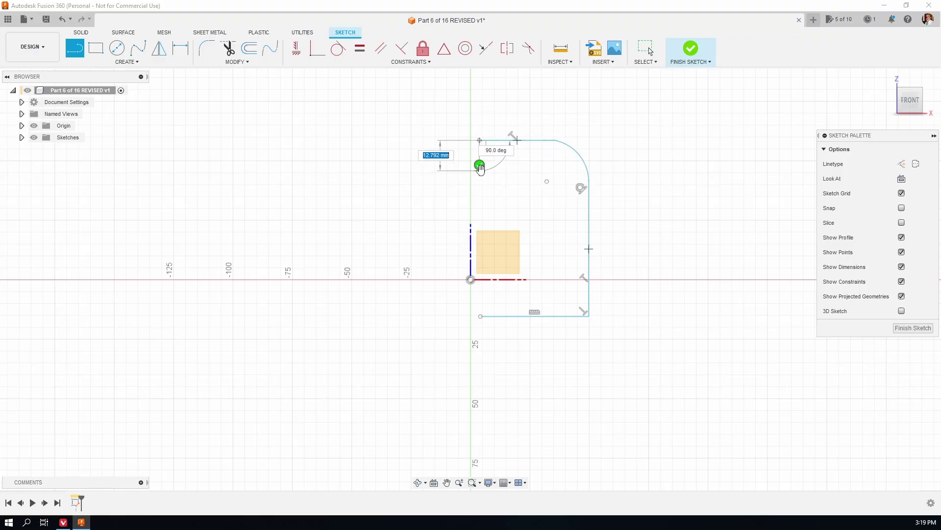
click(480, 165)
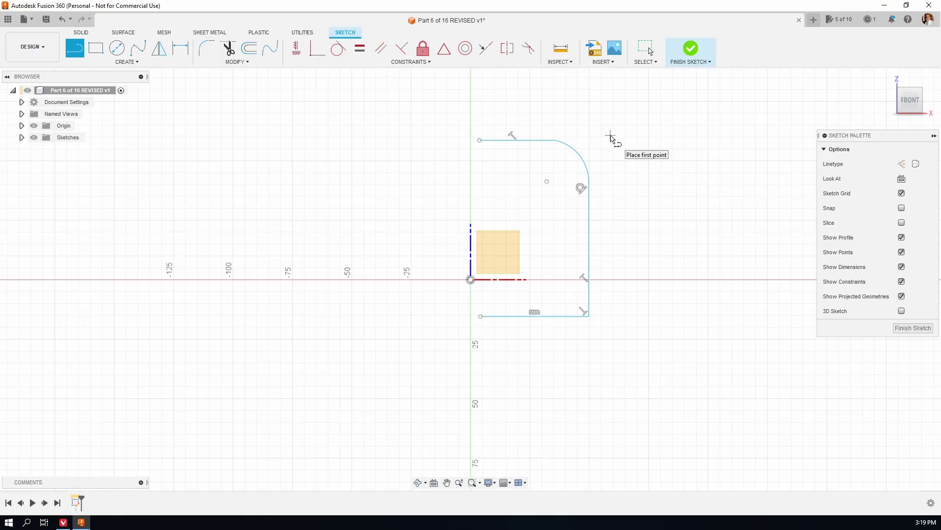
- Apply a Tangent constraint between the corner arc and the horizontal line at the top of the profile
click(338, 48)
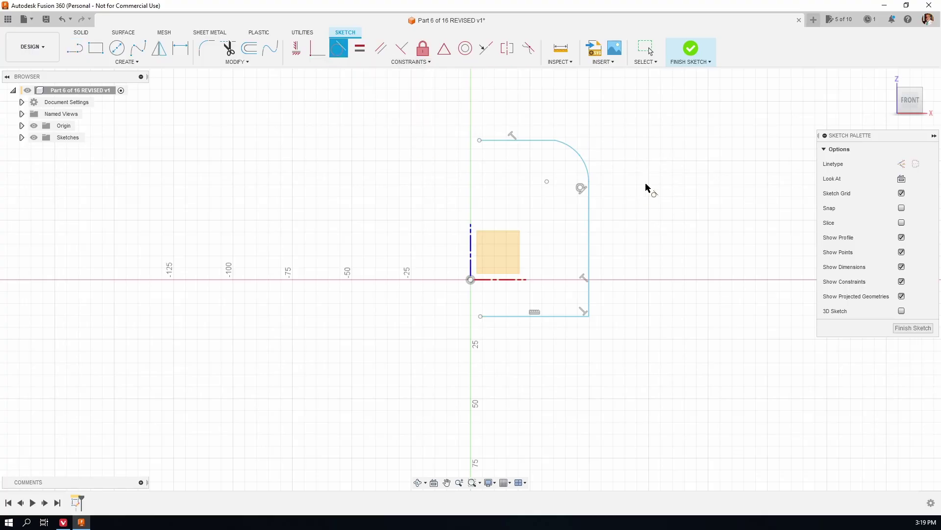
click(579, 153)
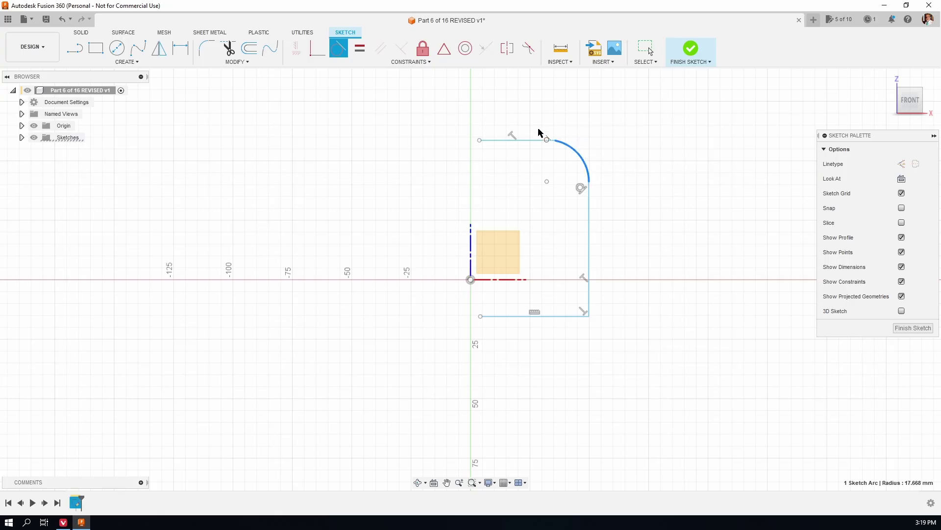
click(539, 140)
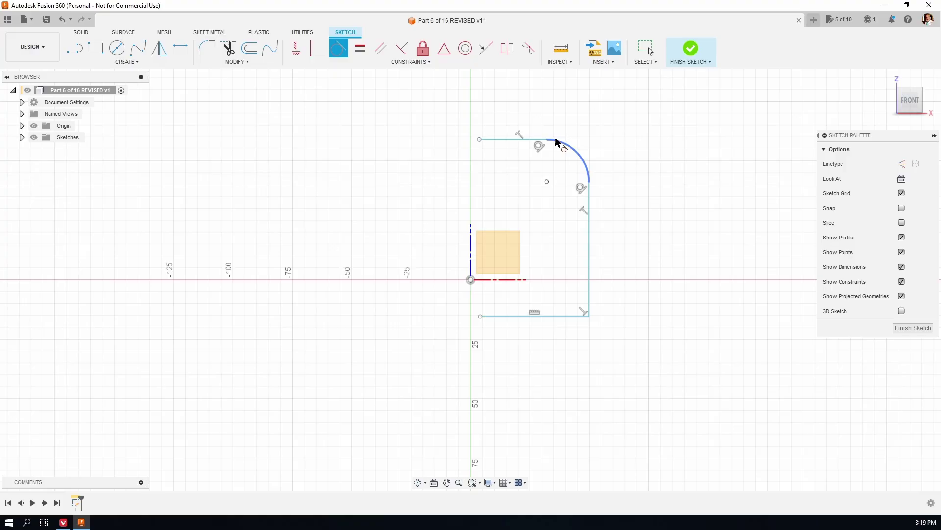
key(Escape)
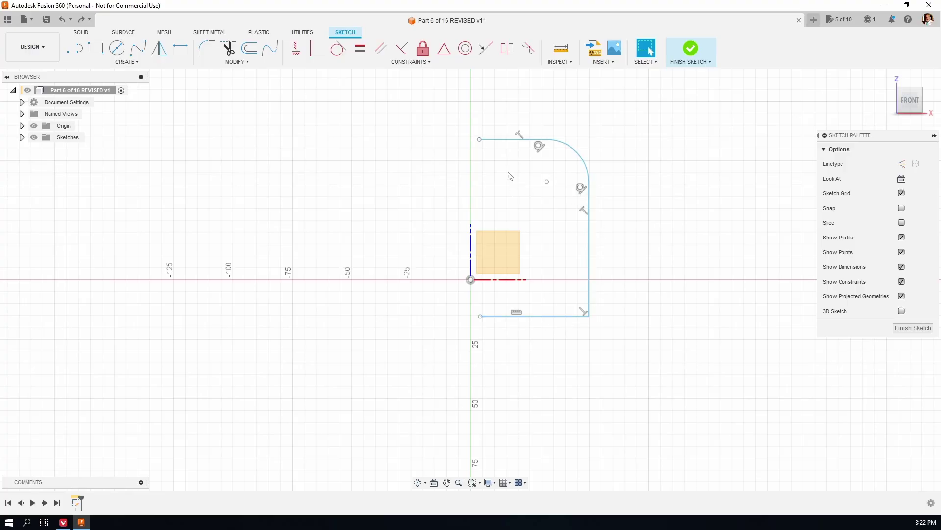
- Move the profile's lines and arc freely, making the top line about 38 mm and the bottom line about 43 mm long
drag(505, 142, 496, 147)
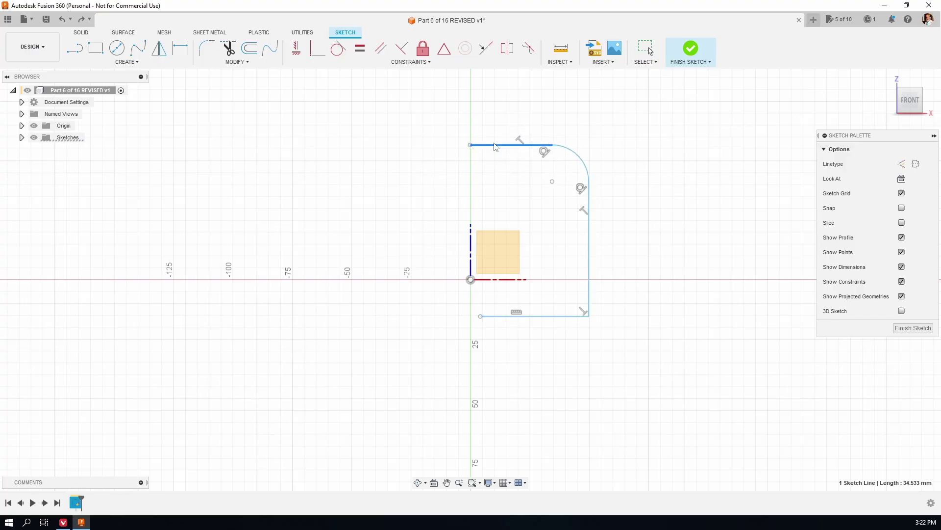
drag(581, 158, 598, 165)
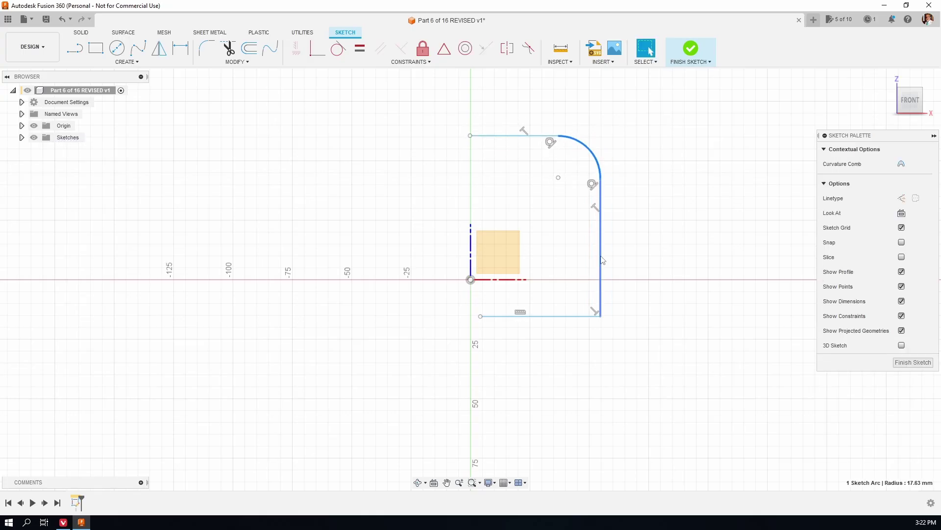
mouse_move(603, 257)
mouse_down()
mouse_move(567, 263)
mouse_move(589, 270)
mouse_up()
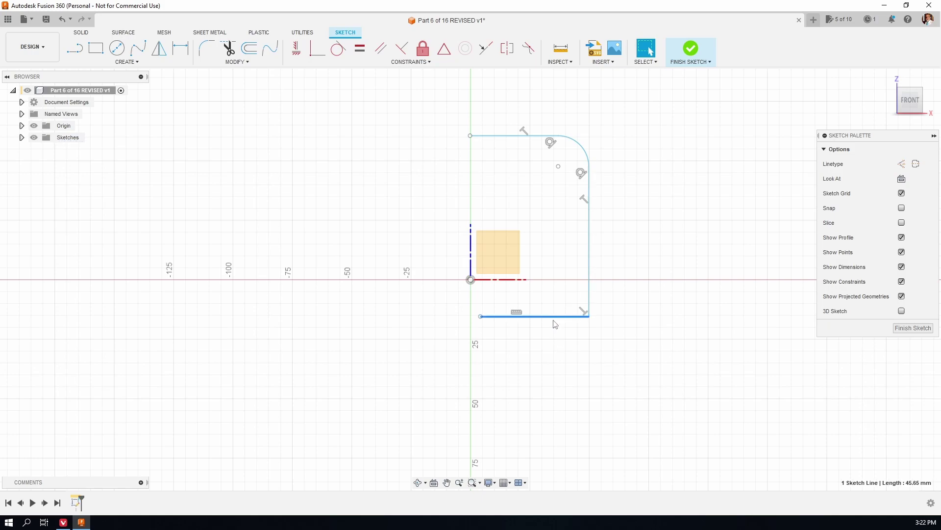
mouse_move(556, 316)
mouse_down()
mouse_move(546, 309)
mouse_move(564, 300)
mouse_move(563, 316)
mouse_up()
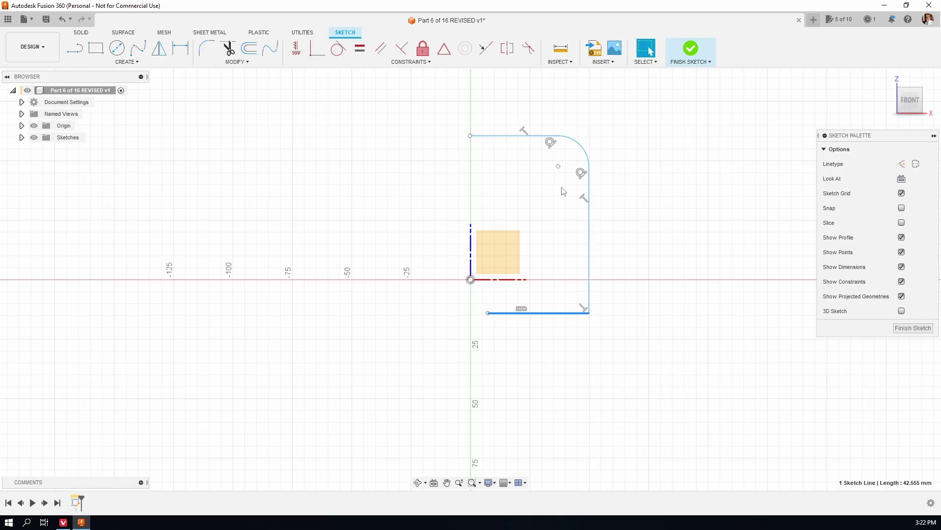
mouse_move(487, 139)
mouse_down()
mouse_move(503, 140)
mouse_move(505, 164)
mouse_move(488, 147)
mouse_up()
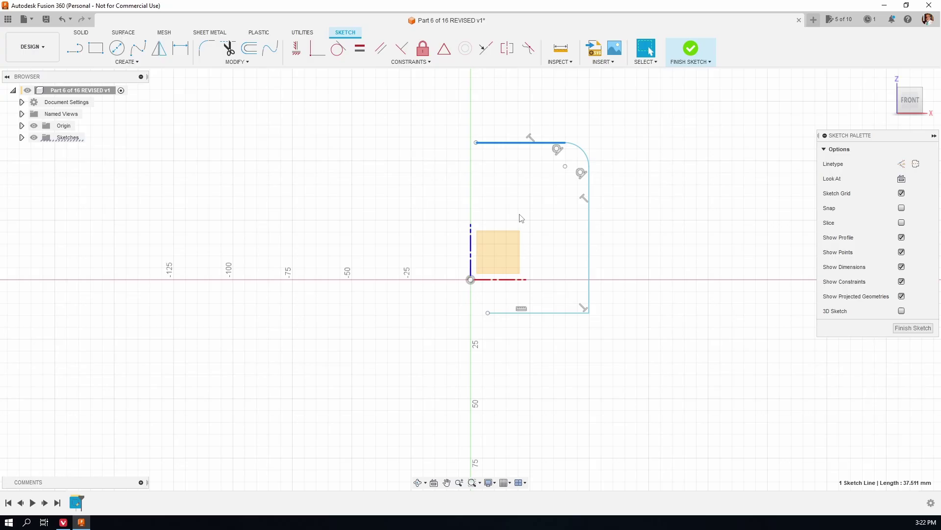
click(509, 201)
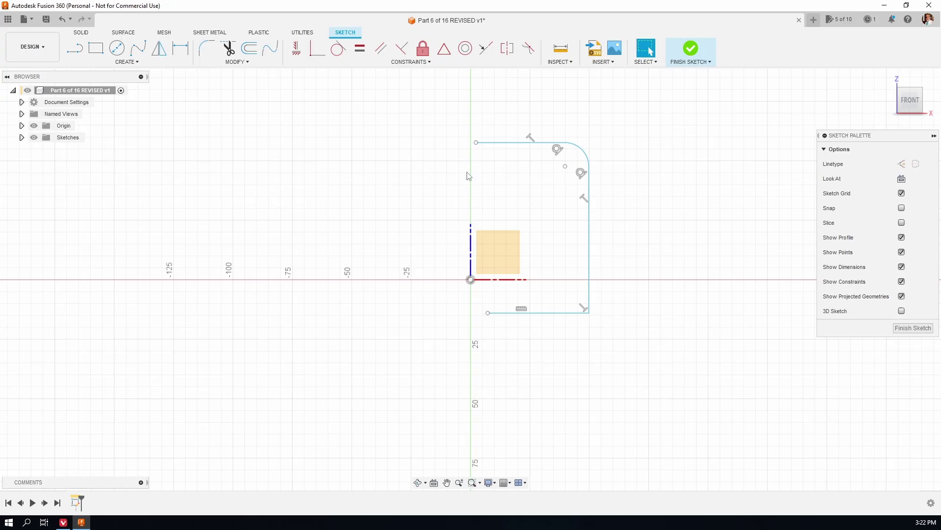
- Apply Coincident constraints to place the open endpoints of the top and bottom lines on the vertical Z axis
click(317, 48)
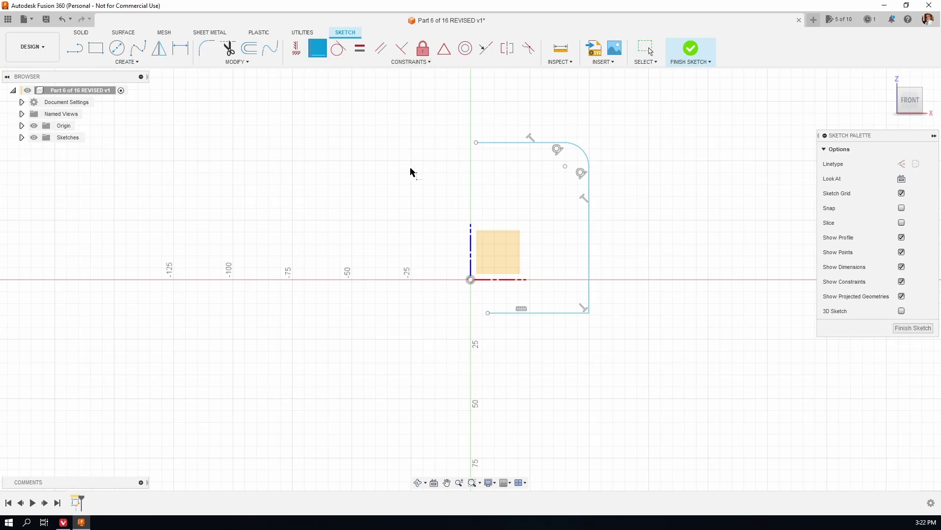
click(476, 143)
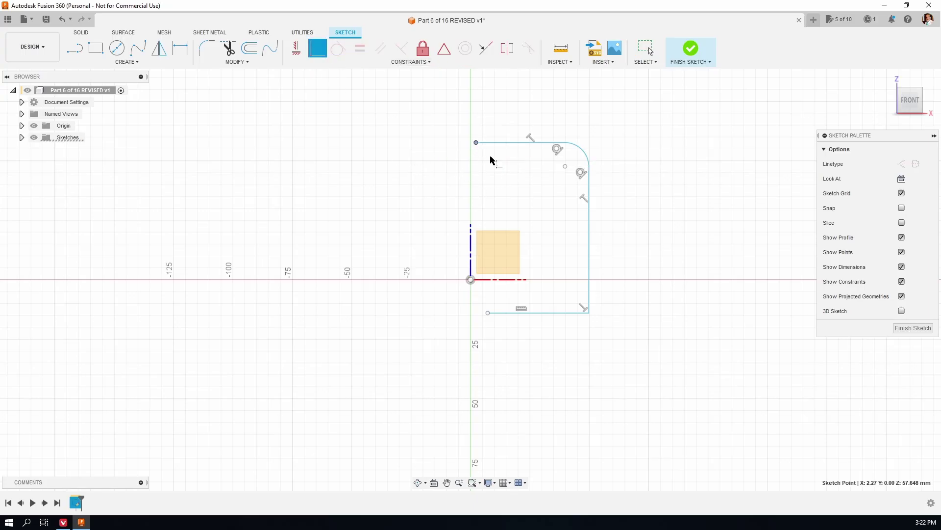
click(471, 244)
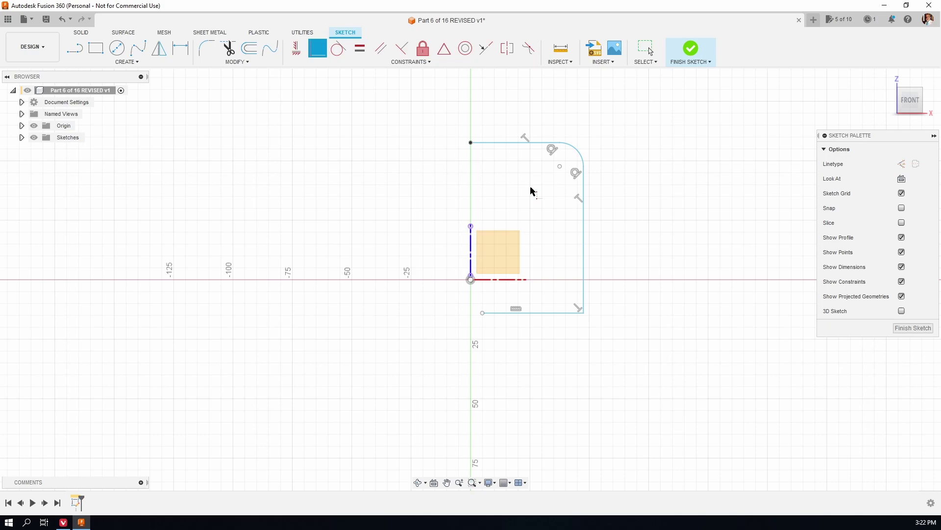
click(483, 315)
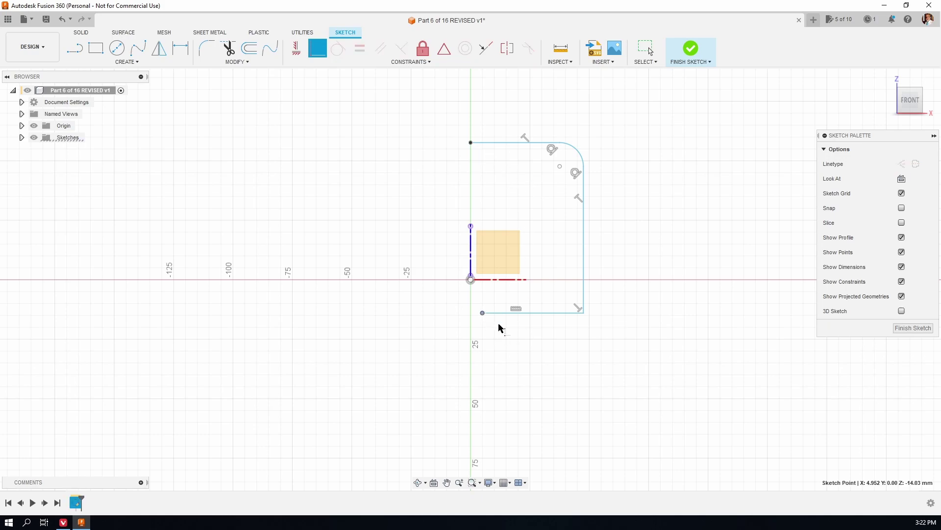
click(470, 247)
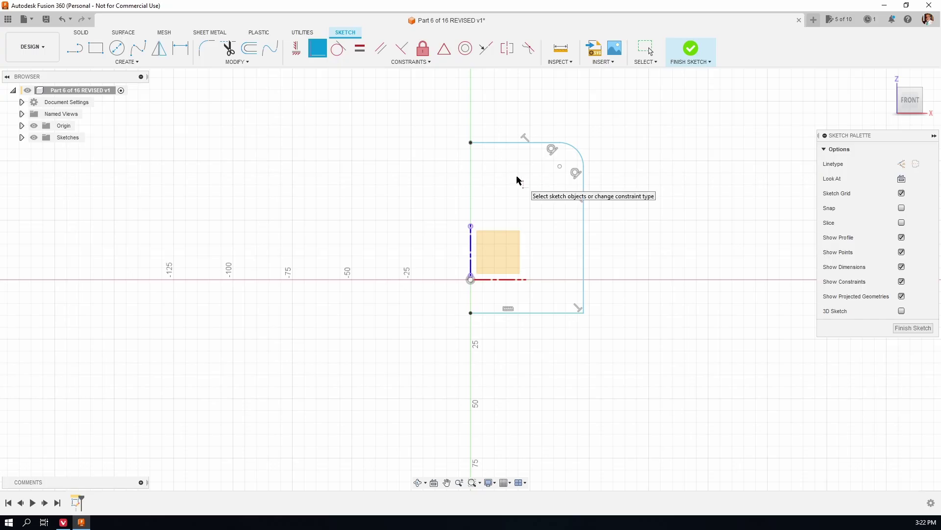
key(Escape)
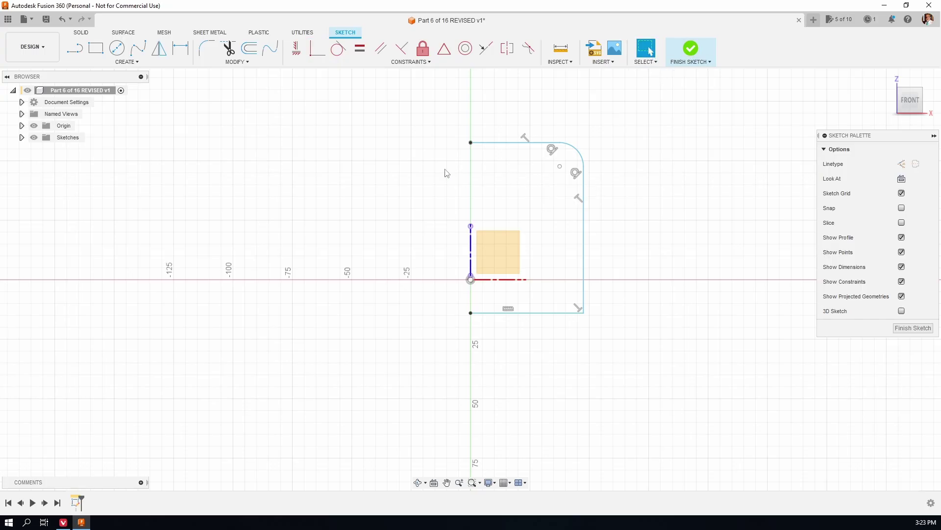
- Mirror the whole half-profile about the vertical Z axis to close the outline
click(126, 63)
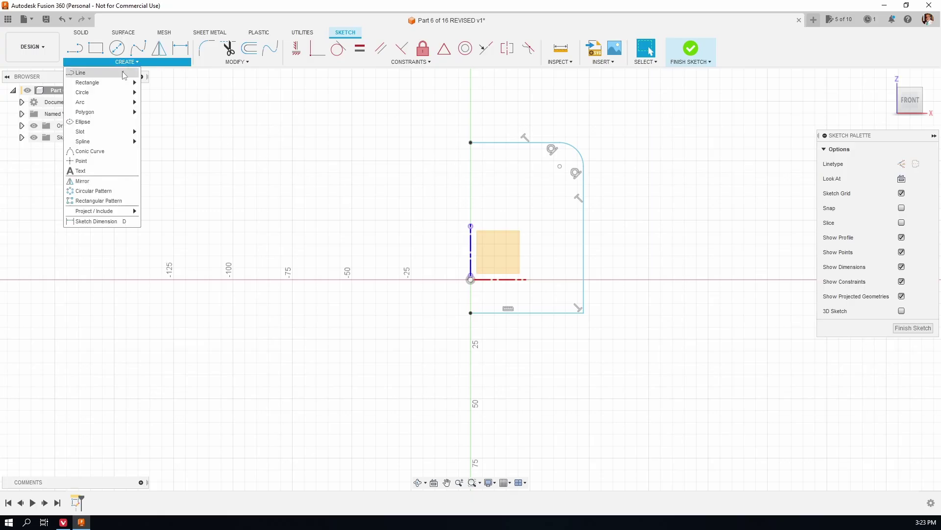
click(83, 181)
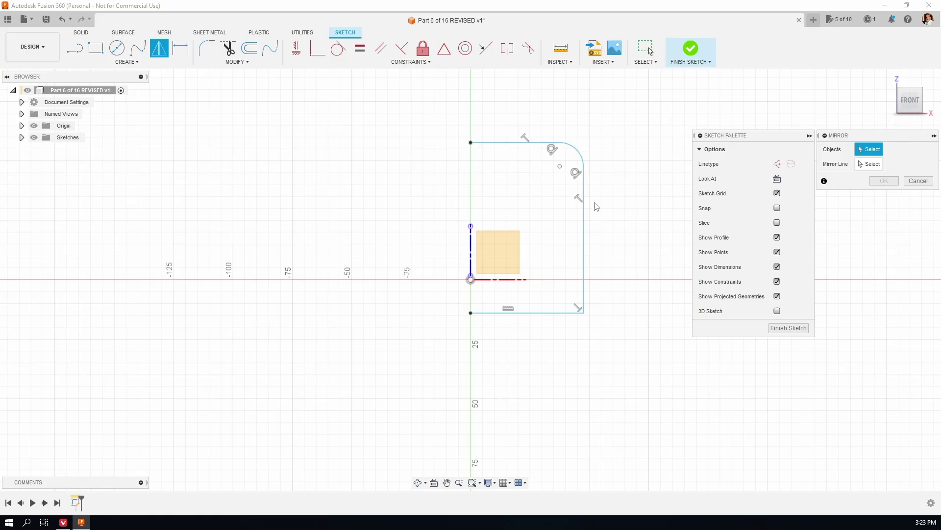
drag(611, 114, 508, 350)
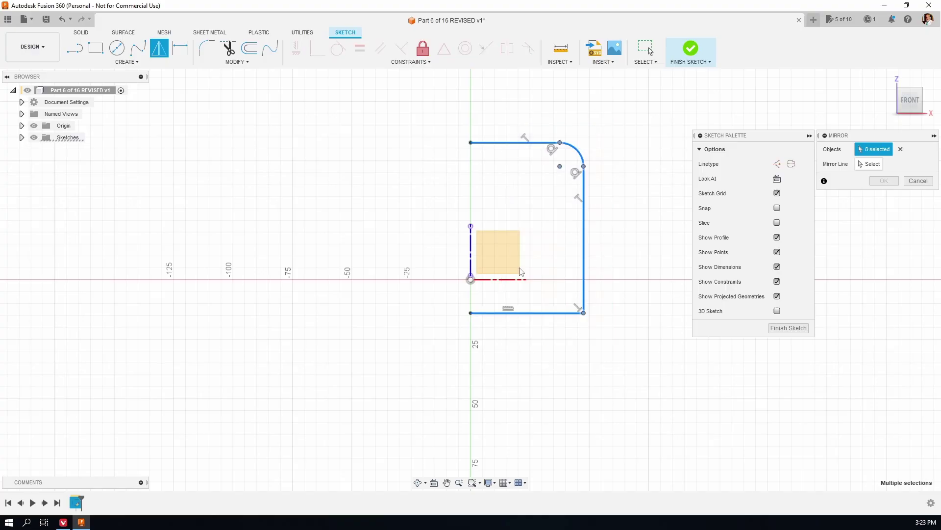
click(871, 164)
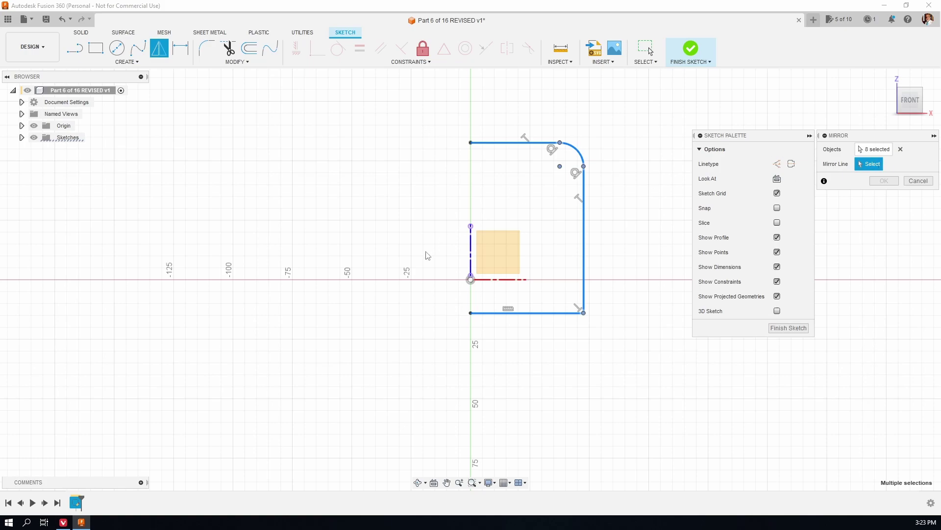
click(472, 251)
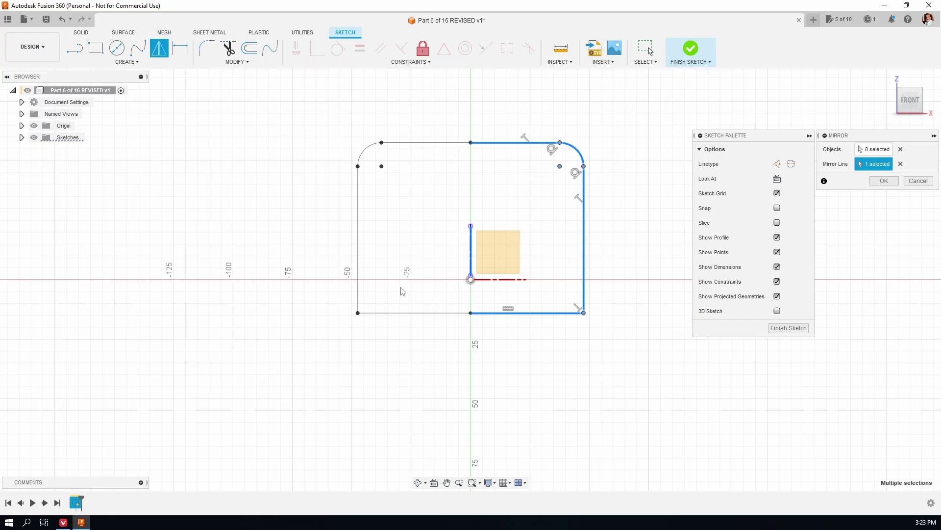
click(884, 181)
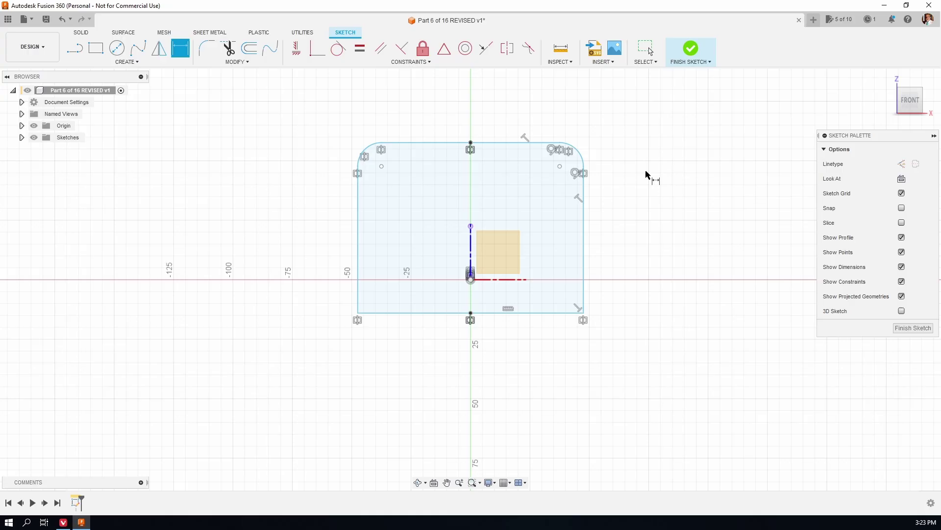
- Dimension the upper-right corner arc with a radius of 20 mm
click(579, 148)
click(619, 118)
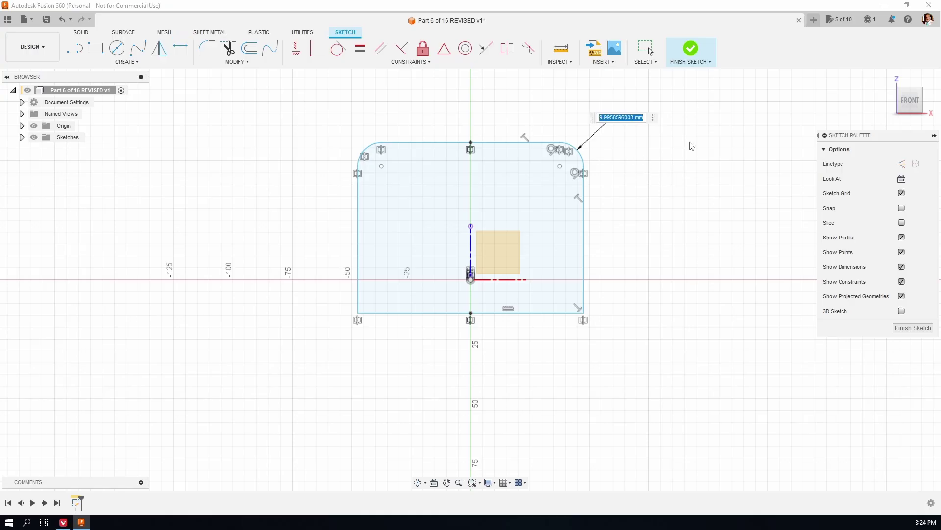
text(20)
key(Return)
scroll(667, 245, down, 2)
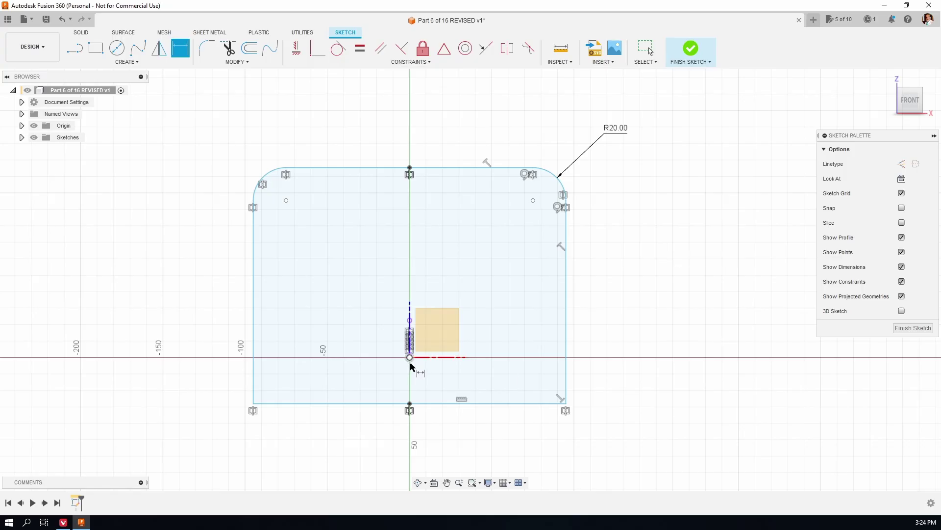
- Dimension the vertical distance from the bottom line to the right corner arc's center as 70 mm
click(499, 403)
click(534, 203)
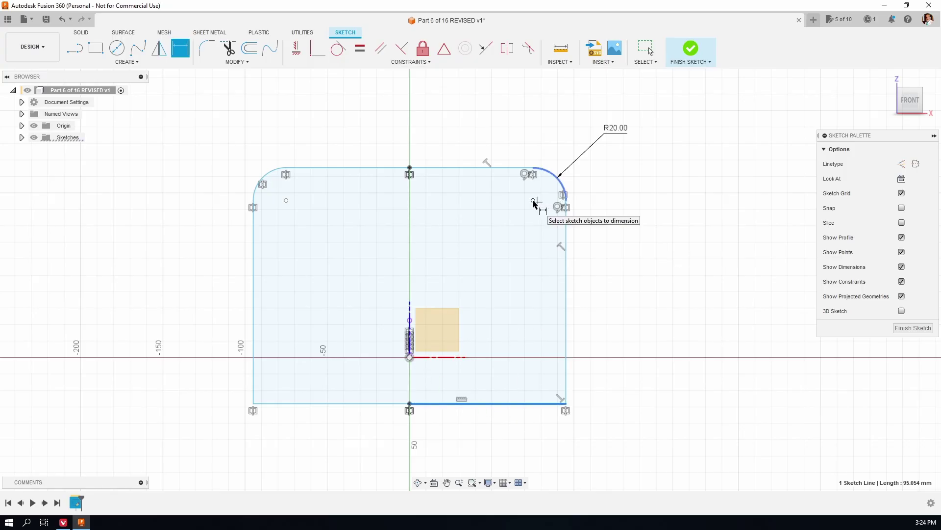
click(636, 239)
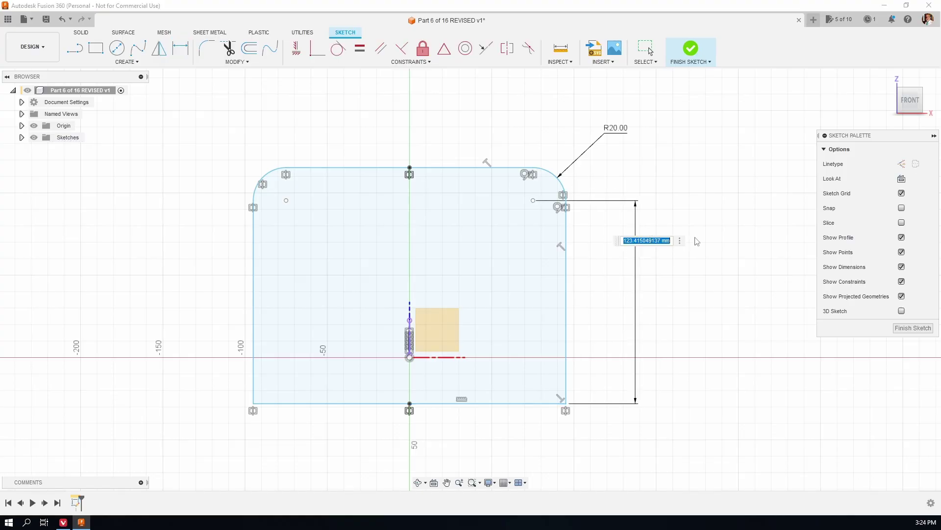
text(70)
key(Return)
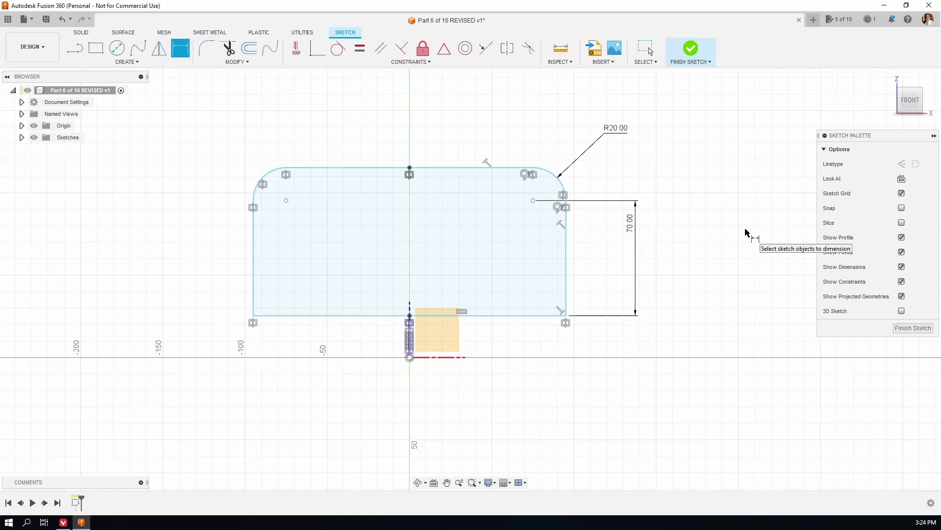
- Dimension the profile's overall width between its two vertical sides as 100 mm
click(252, 266)
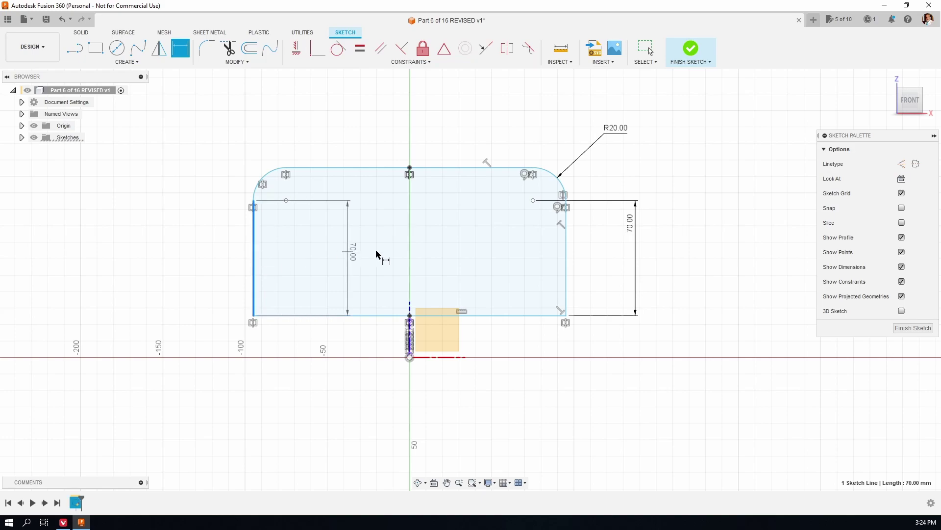
click(566, 267)
click(512, 441)
text(1)
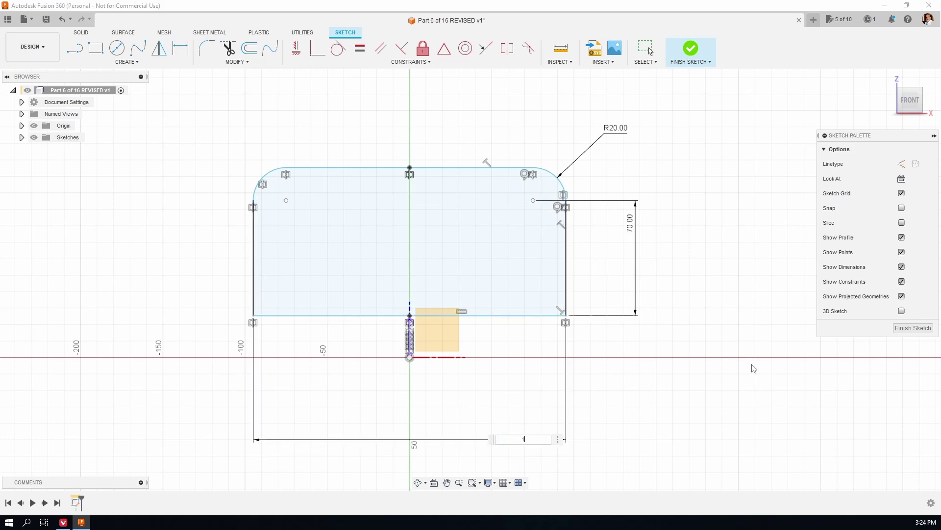
text(00)
key(Return)
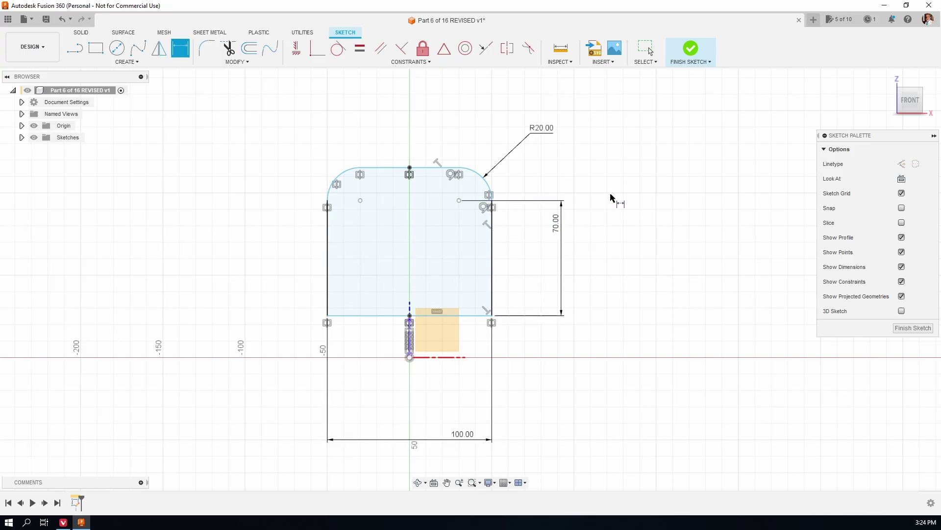
- Move the profile down along the vertical axis so its bottom line lies about 16 mm below the origin
click(646, 49)
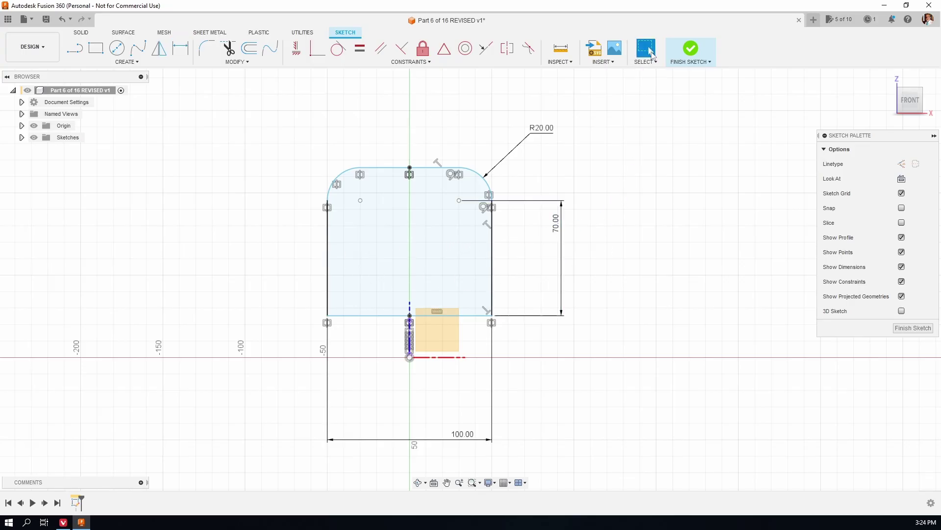
mouse_move(418, 173)
mouse_down()
mouse_move(417, 267)
mouse_move(417, 252)
mouse_up()
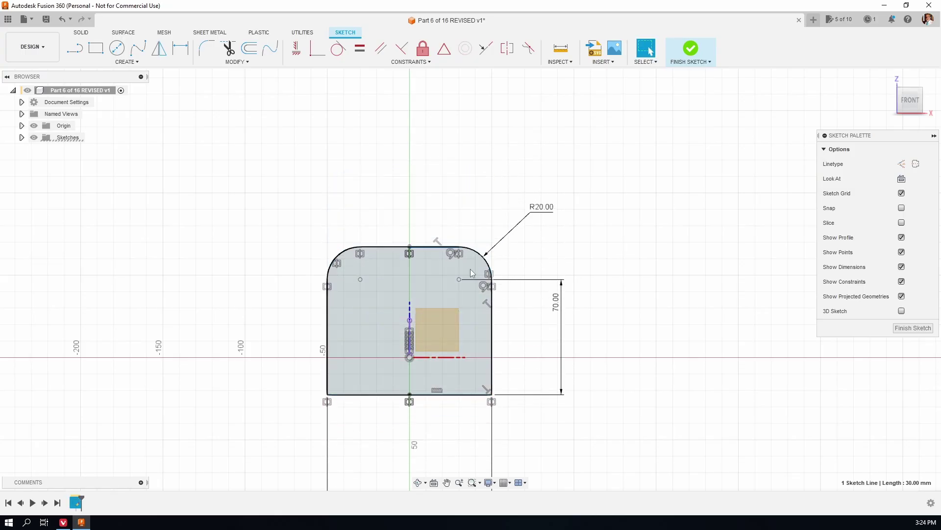
scroll(491, 184, down, 2)
scroll(490, 370, up, 2)
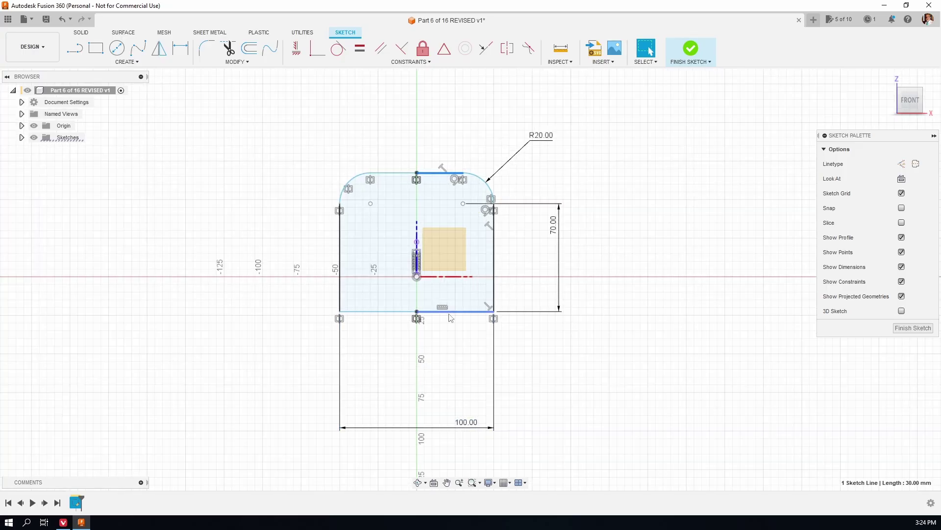
mouse_move(456, 316)
mouse_down()
mouse_move(456, 324)
mouse_move(455, 305)
mouse_up()
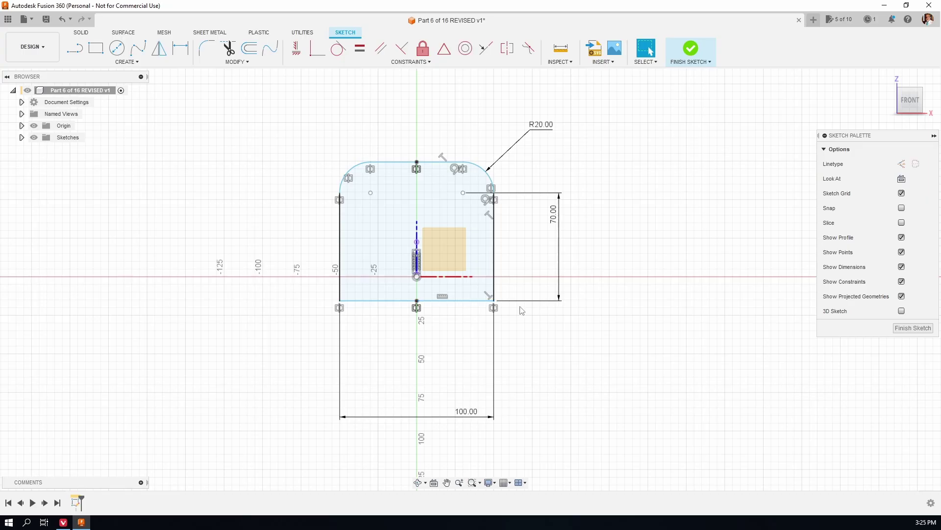
- Dimension the vertical distance between the profile's bottom line and the origin as 30 mm
key(d)
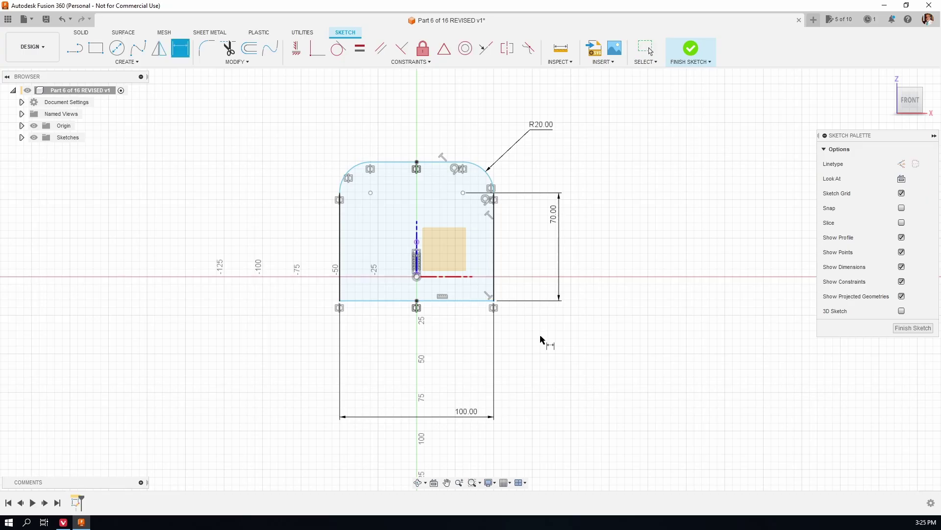
click(460, 305)
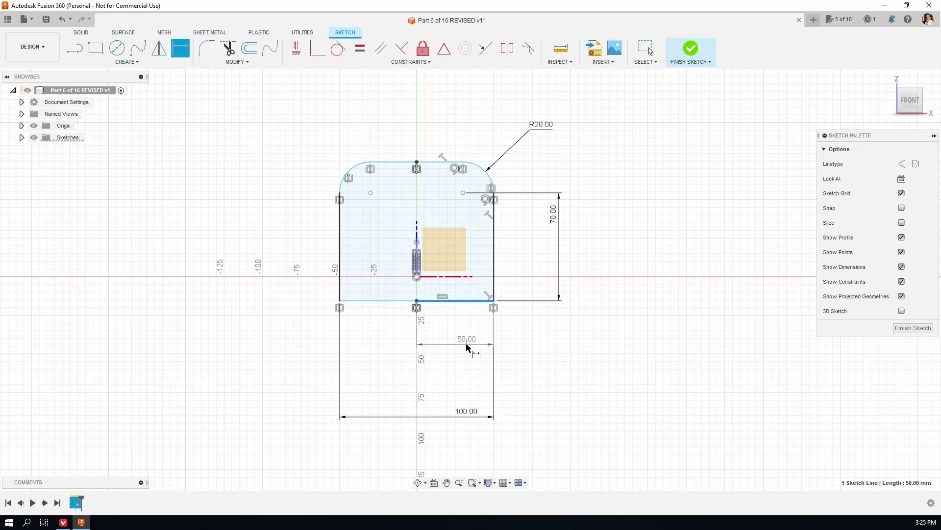
click(416, 277)
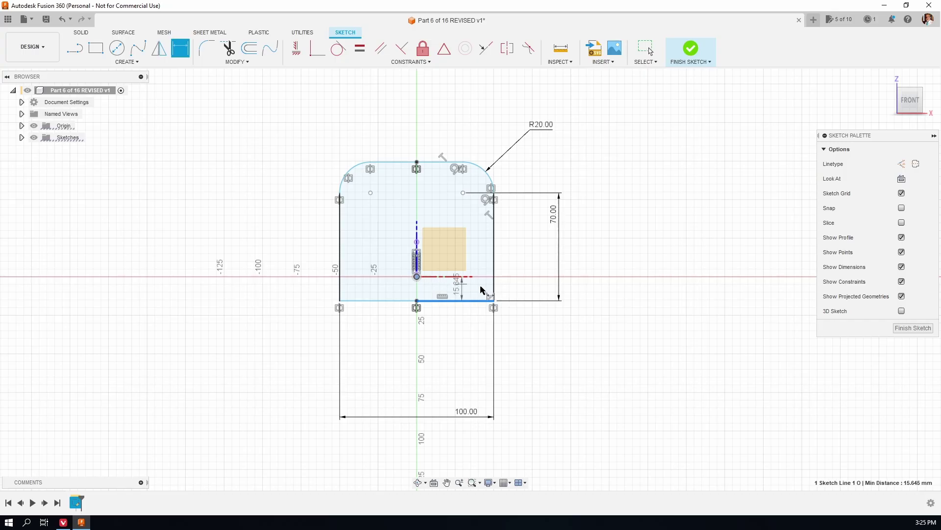
click(521, 291)
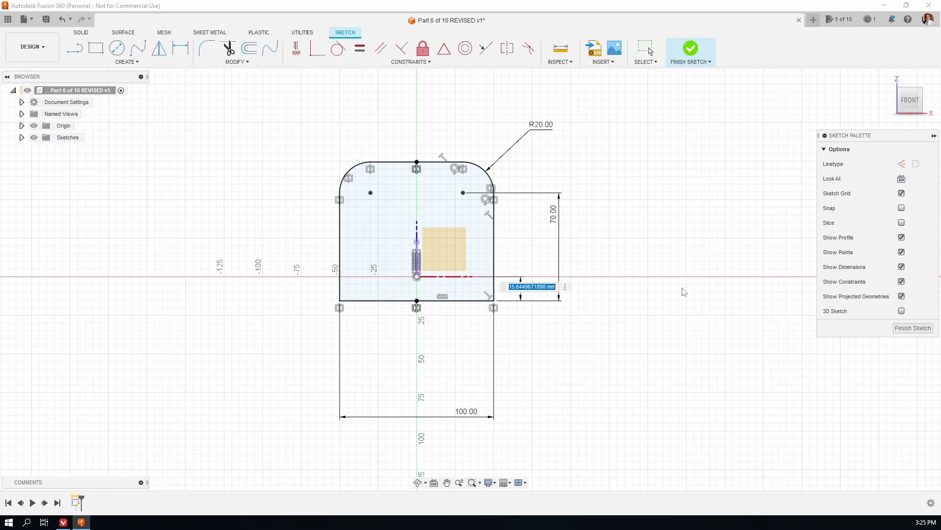
text(30)
key(Return)
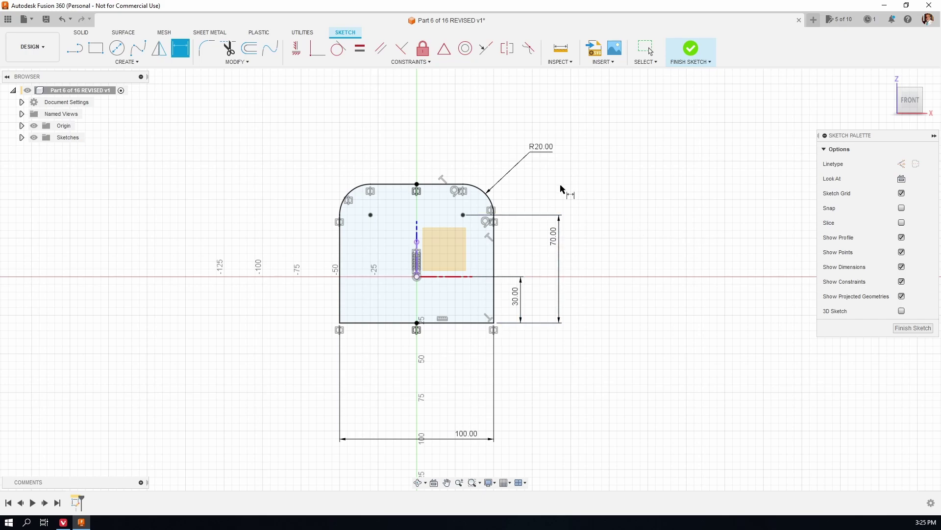
- Finish the sketch and extrude the profile by -60 mm as a new body
click(691, 47)
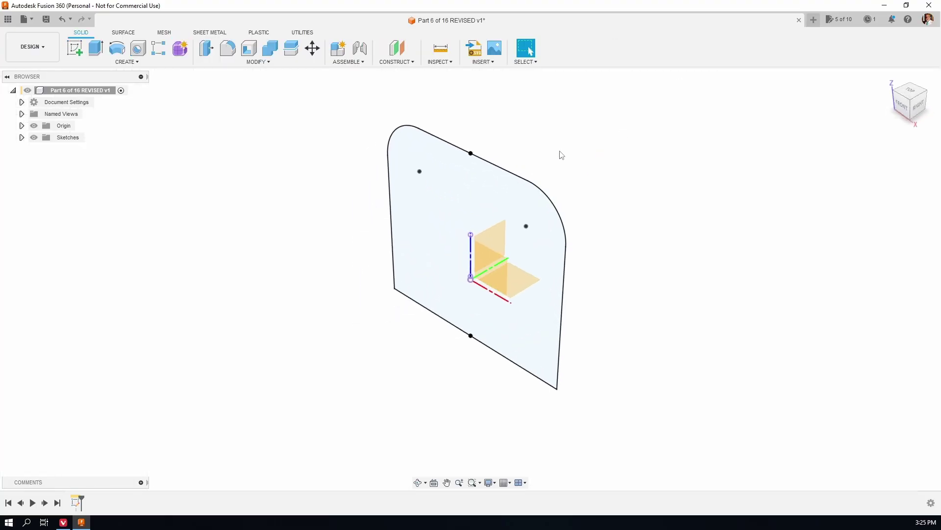
key(e)
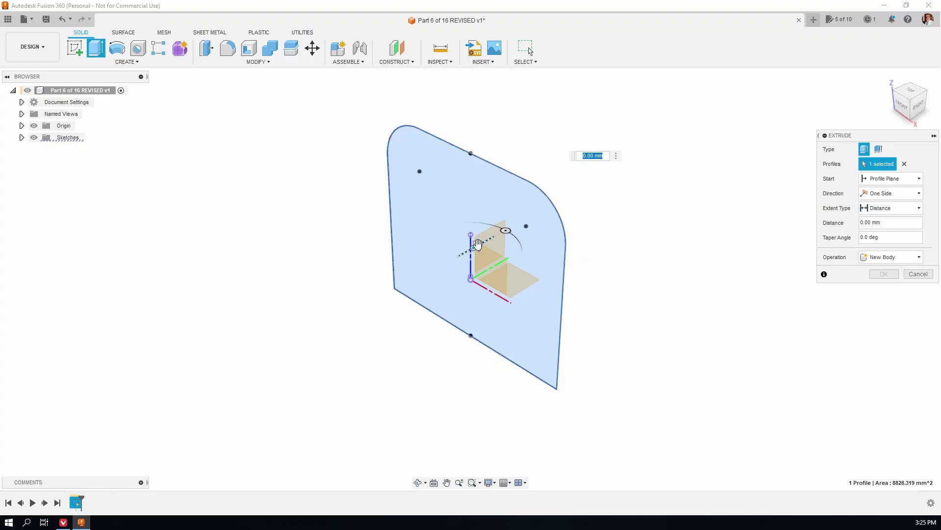
drag(477, 244, 393, 293)
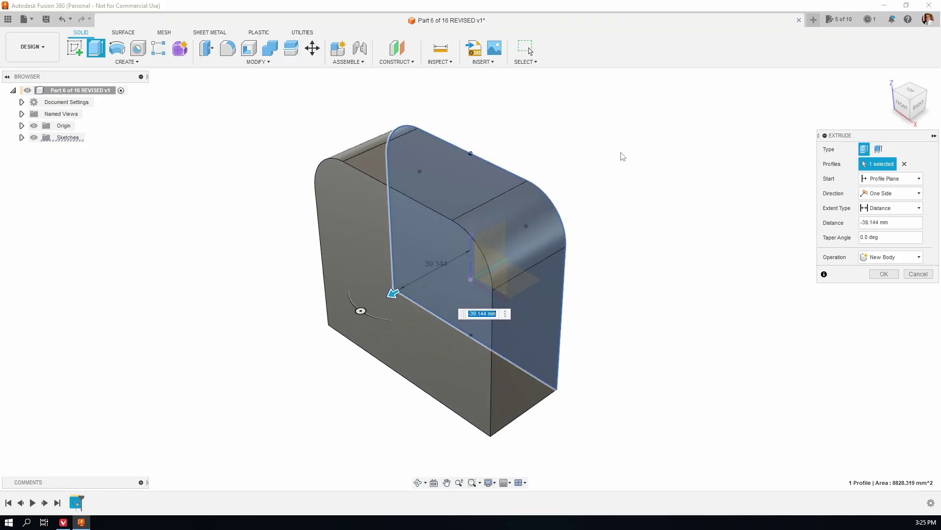
text(-)
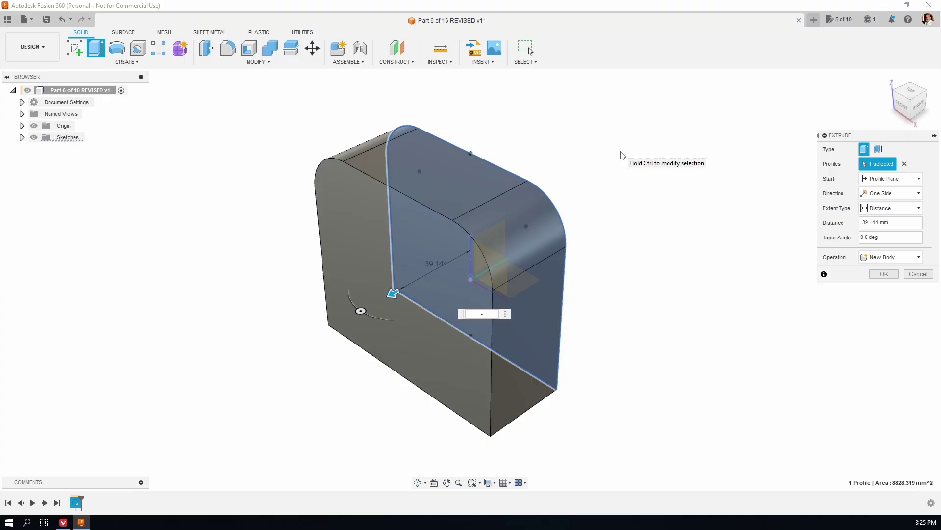
text(60)
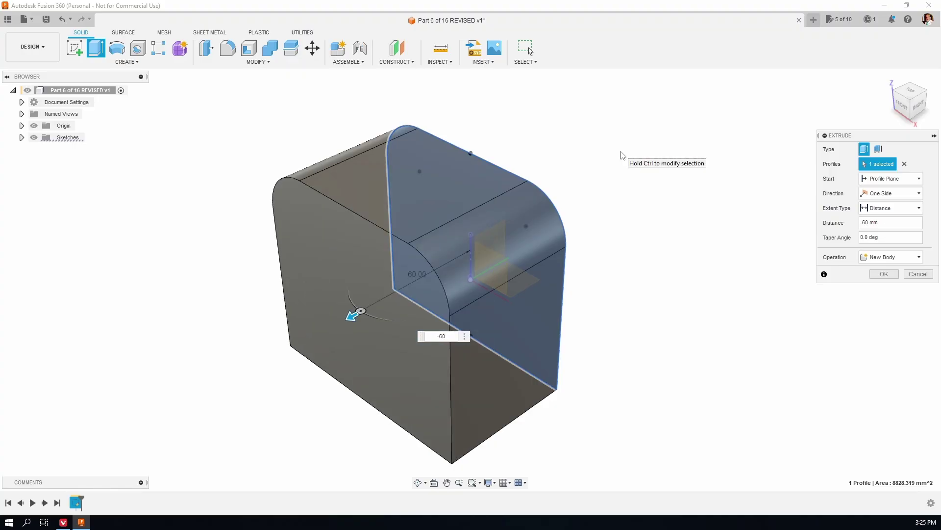
key(Return)
- On the body's front face, sketch two circles near the upper corners, about 40 mm diameter on the right and 31 mm on the left
scroll(622, 155, down, 1)
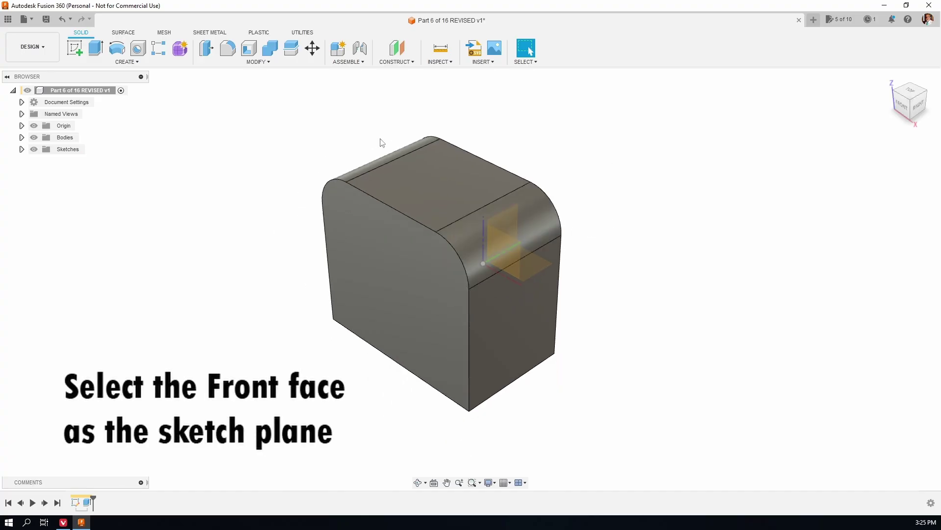
click(393, 264)
key(c)
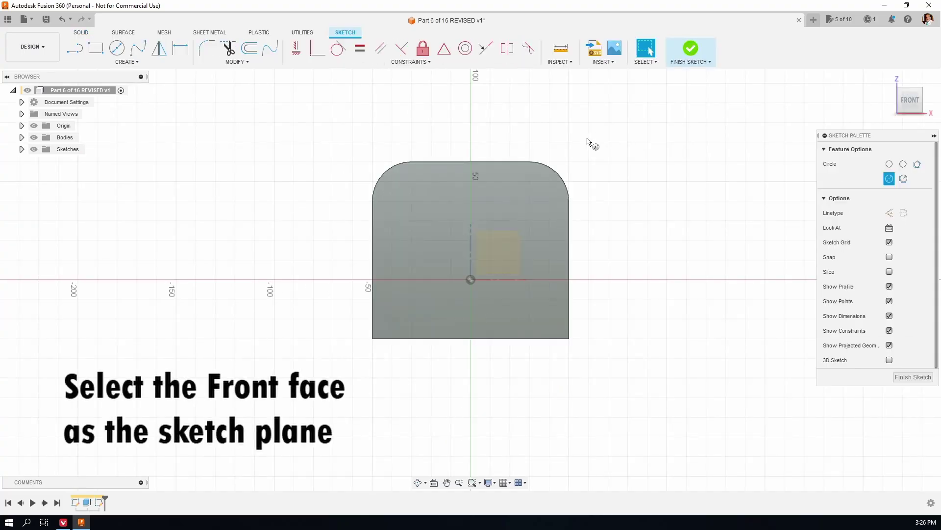
click(517, 205)
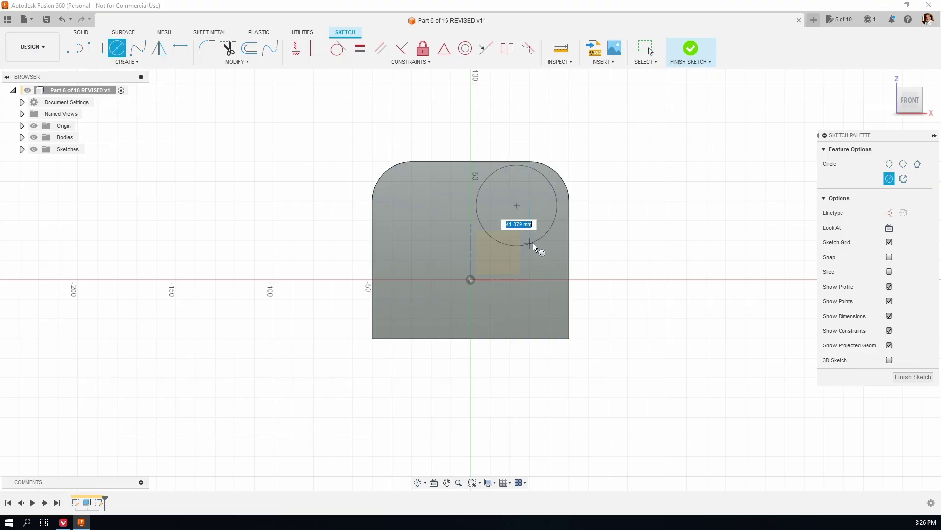
click(534, 243)
click(436, 224)
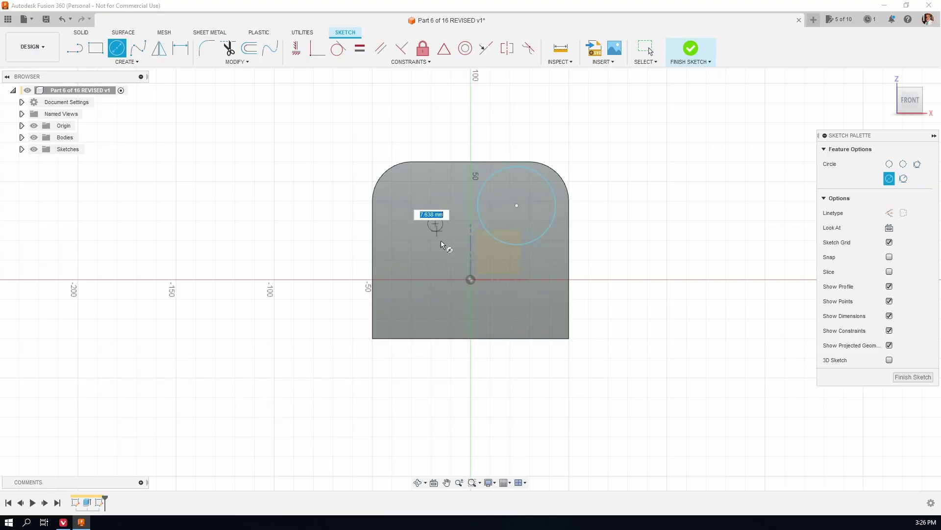
click(443, 252)
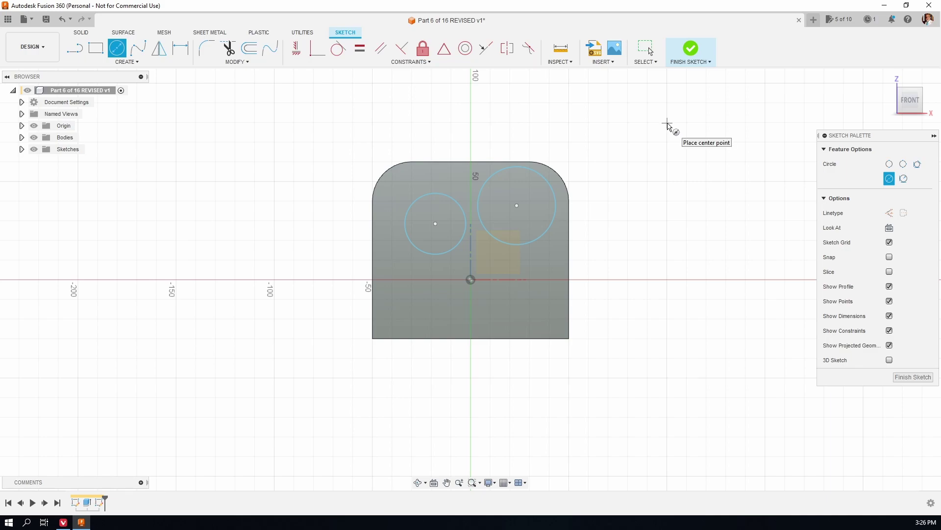
- Apply an Equal constraint between the two circles, picking the left circle first
click(360, 49)
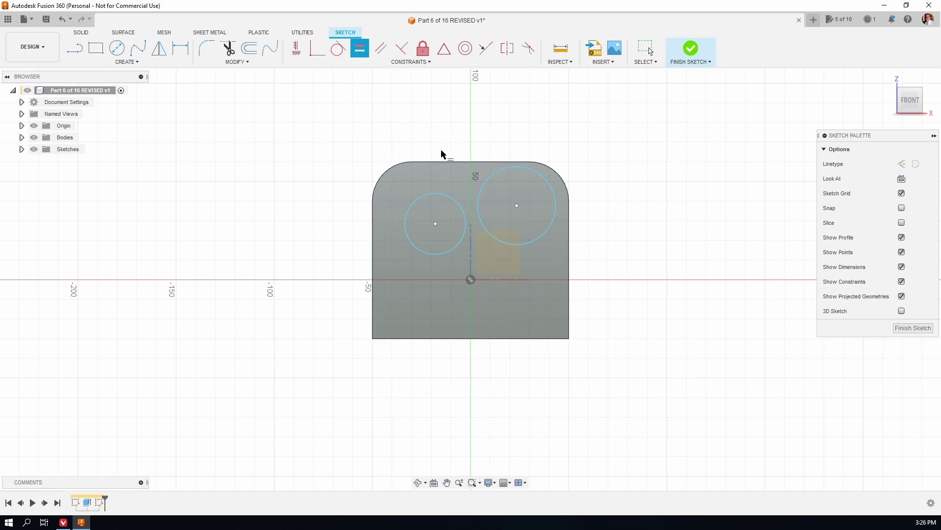
click(447, 194)
click(524, 174)
- Apply Concentric constraints to center each circle on the rounded corner edge nearest to it
click(465, 52)
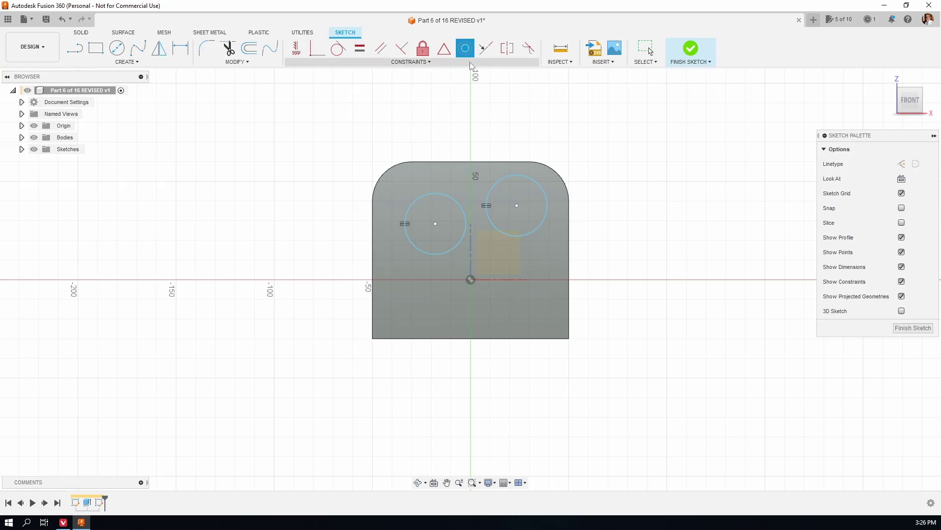
click(545, 189)
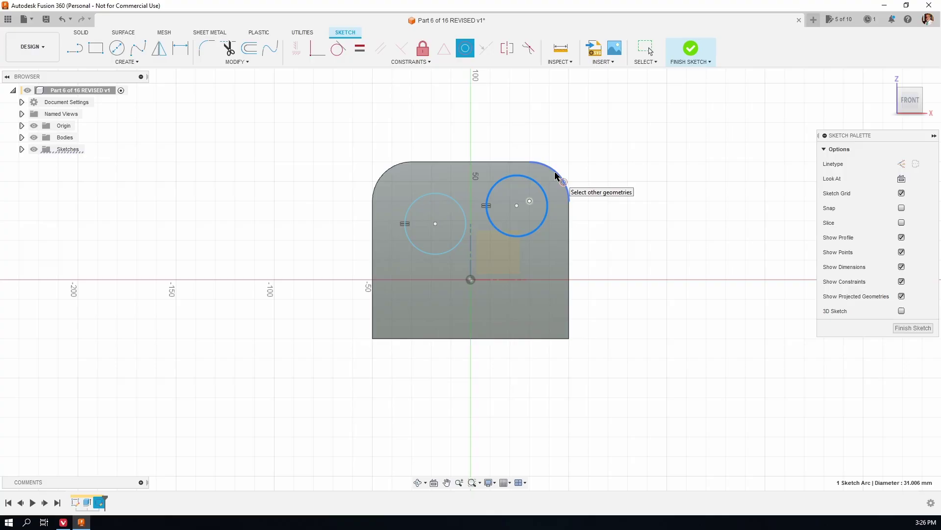
click(557, 177)
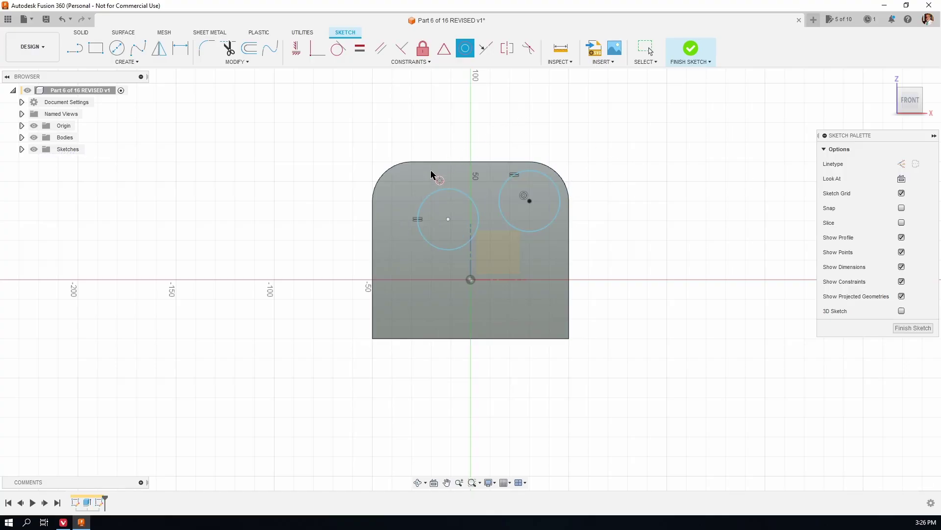
click(445, 190)
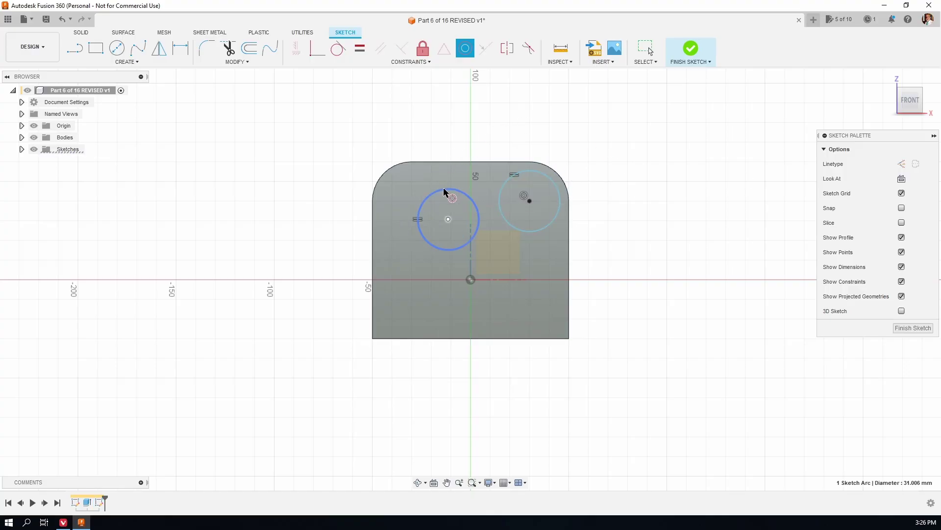
click(391, 170)
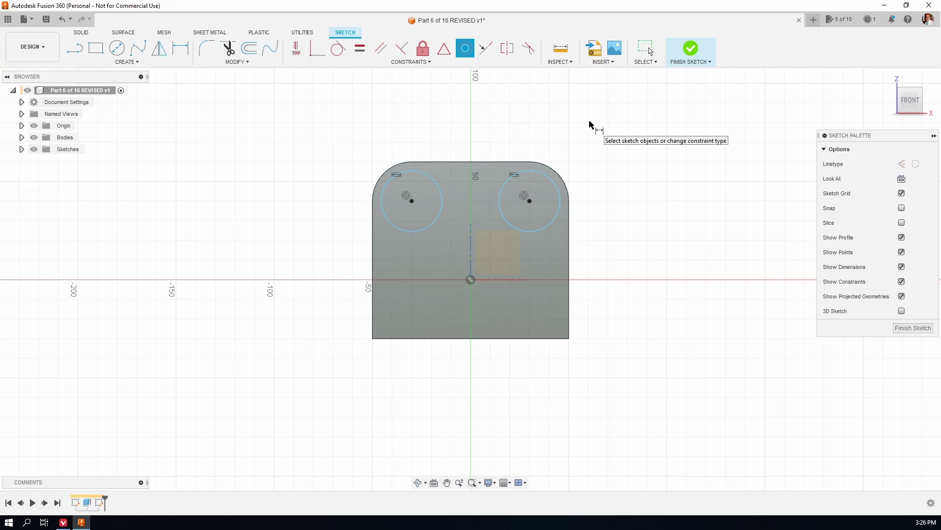
- Dimension the right circle's diameter as 20 mm
key(d)
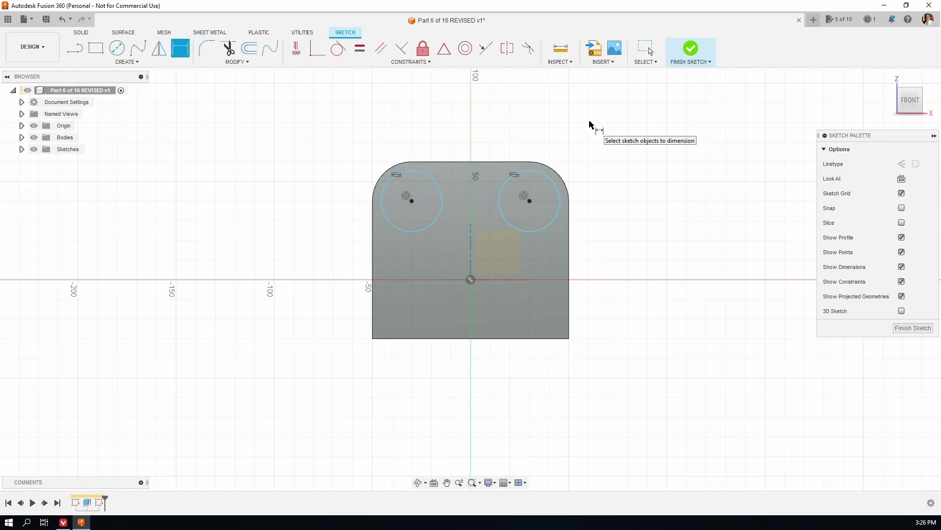
click(551, 179)
click(589, 141)
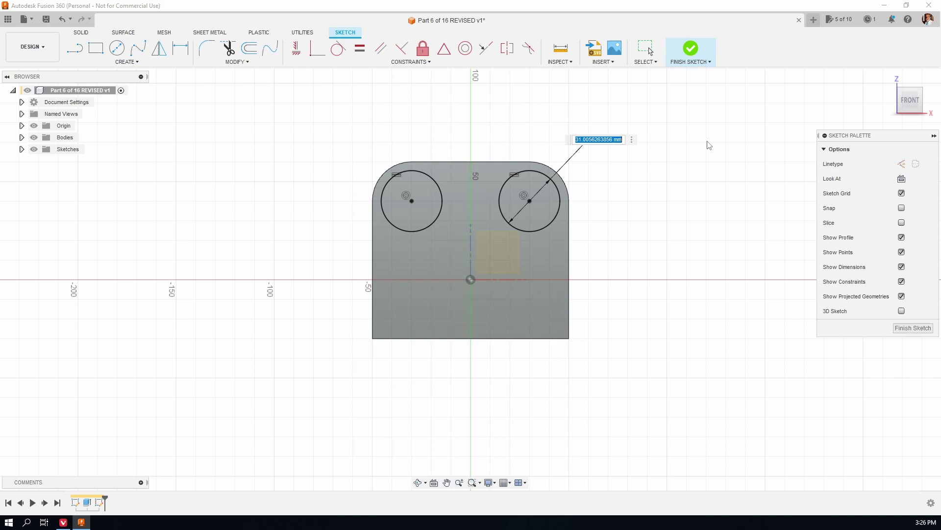
text(20)
key(Return)
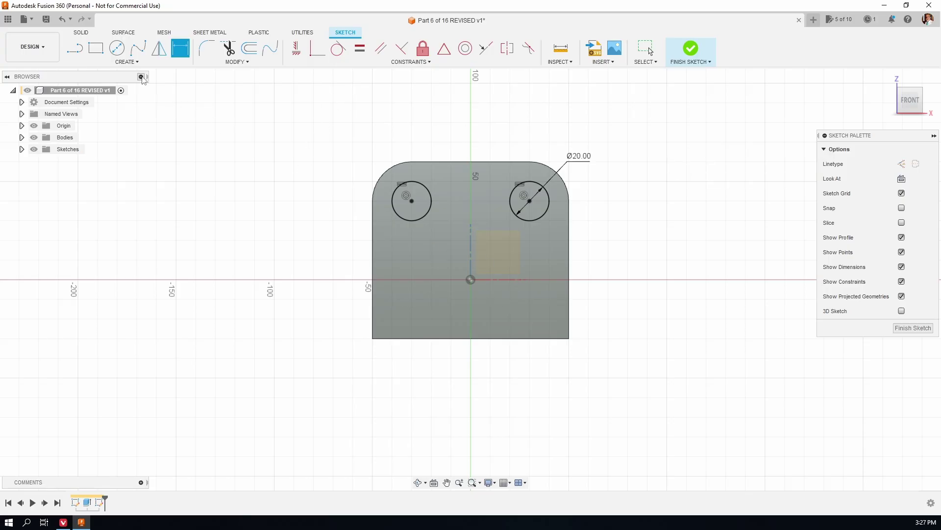
- Sketch a horizontal center-to-center slot about 49 mm between centers on the front face, below the two circles and just under the origin
click(129, 64)
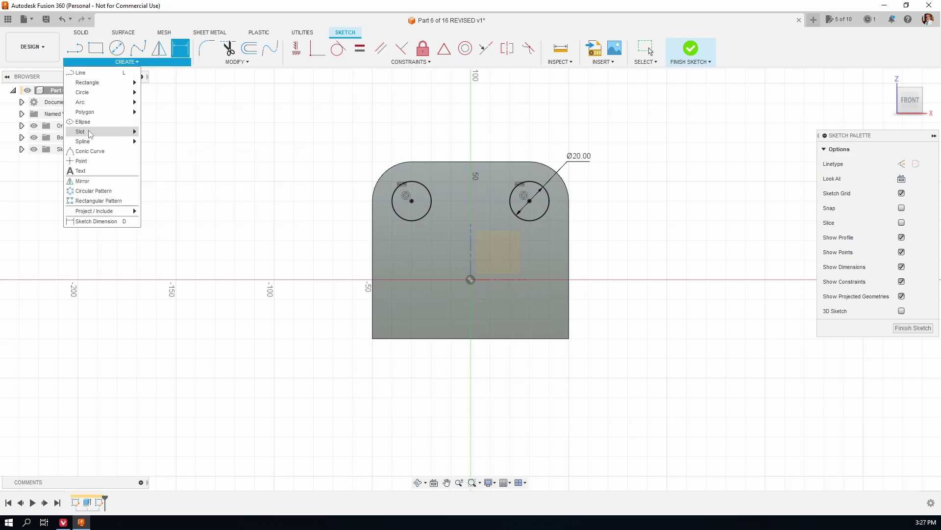
mouse_move(98, 134)
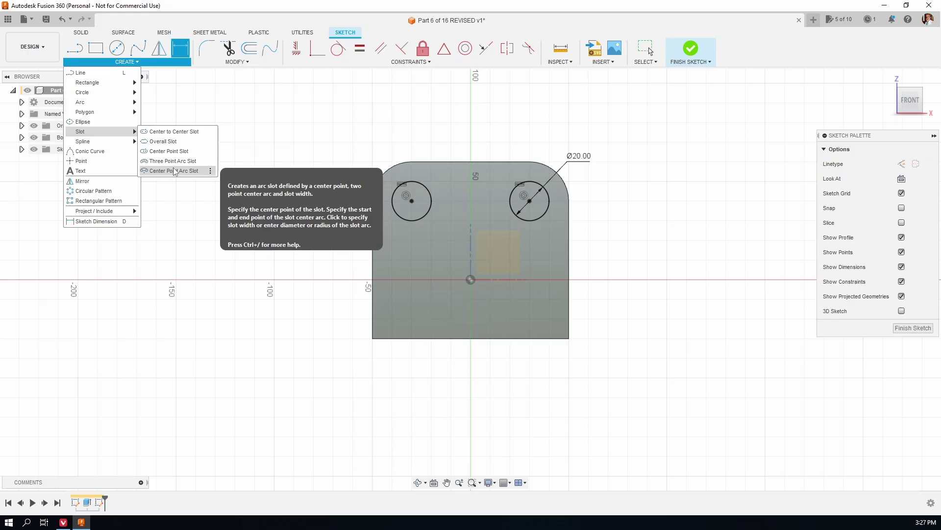
click(163, 132)
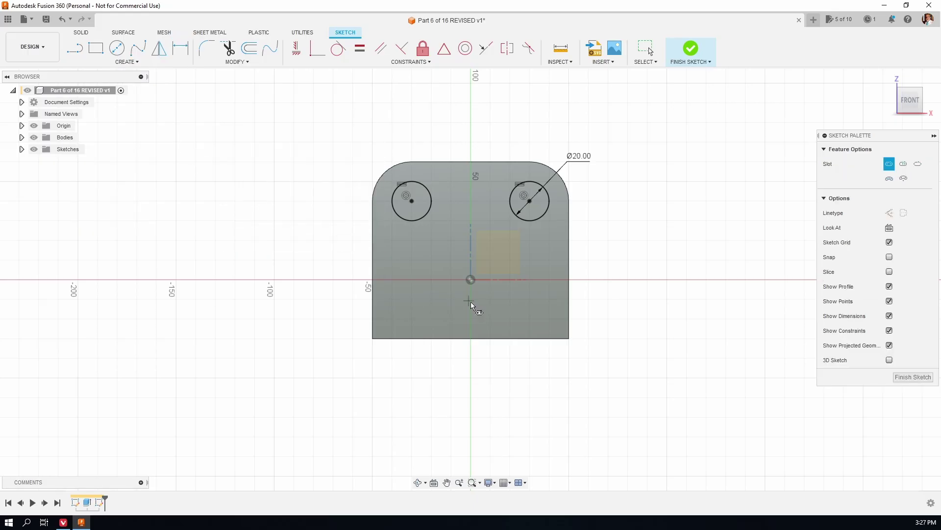
click(430, 300)
click(526, 299)
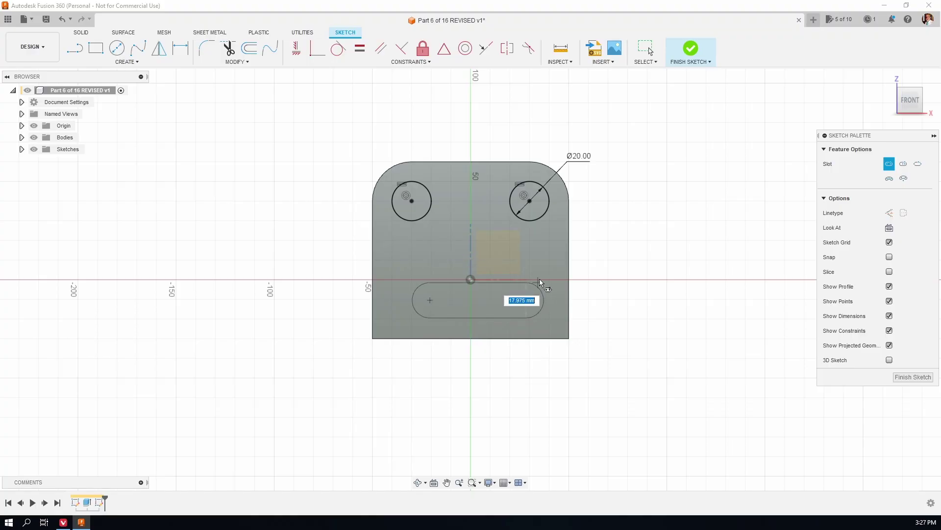
click(541, 275)
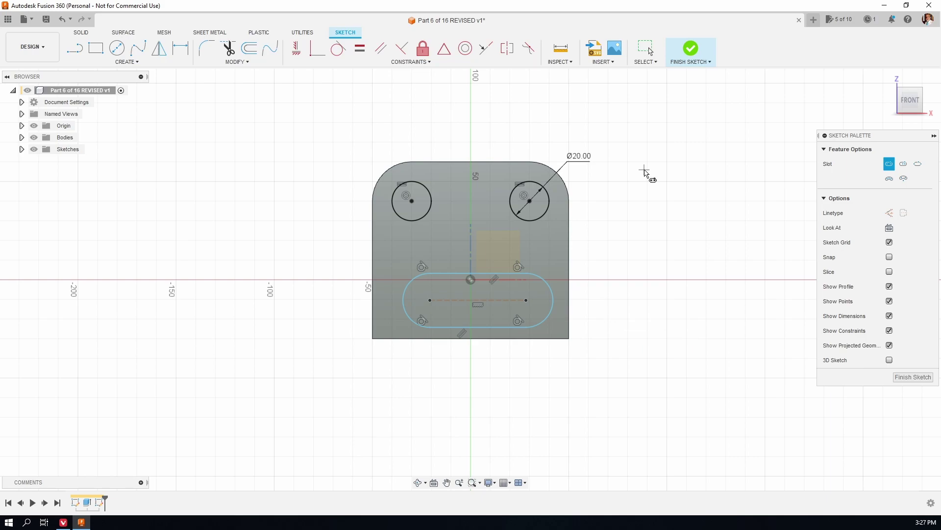
- Move the slot slightly upward and shorten it to about 39 mm between its arc centers
click(647, 48)
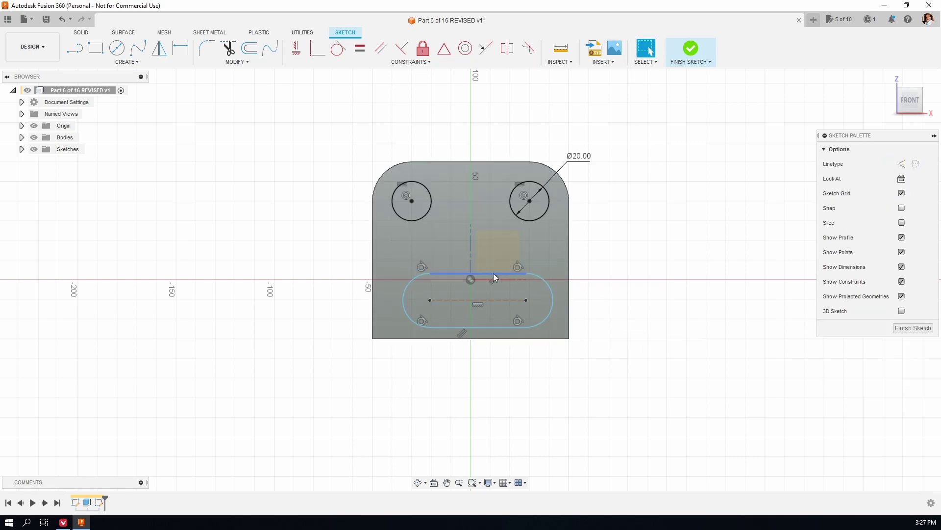
mouse_move(493, 273)
mouse_down()
mouse_move(490, 259)
mouse_move(460, 252)
mouse_move(505, 244)
mouse_move(487, 269)
mouse_move(494, 267)
mouse_up()
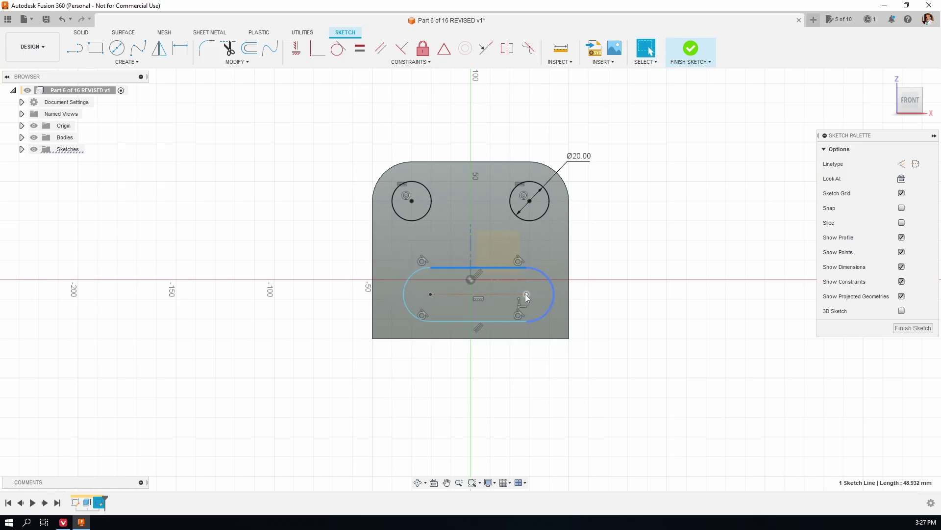
drag(525, 294, 507, 289)
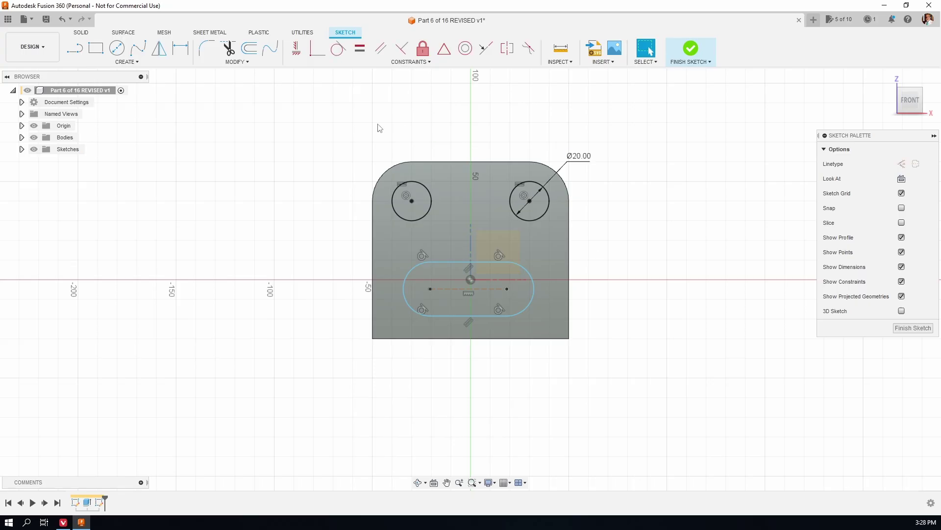
- Apply a Coincident constraint between the slot's construction centerline and the origin point
click(317, 47)
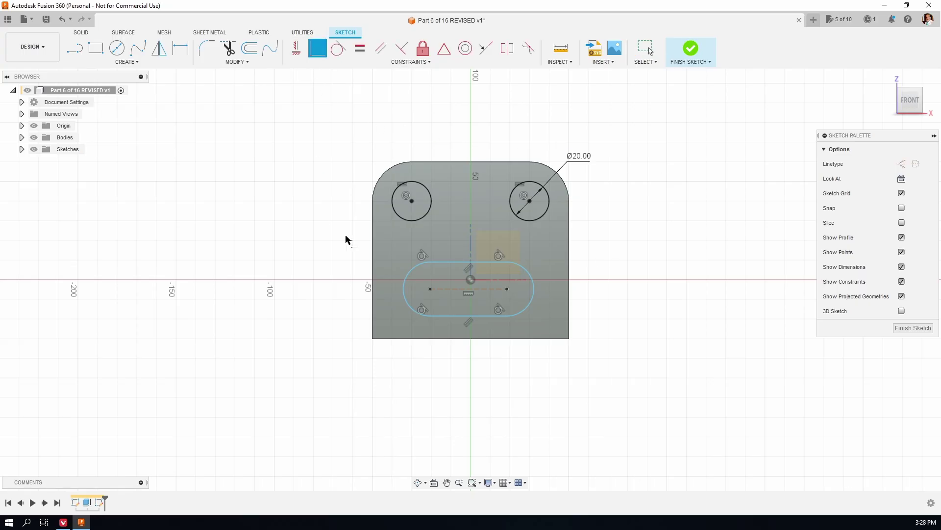
click(448, 294)
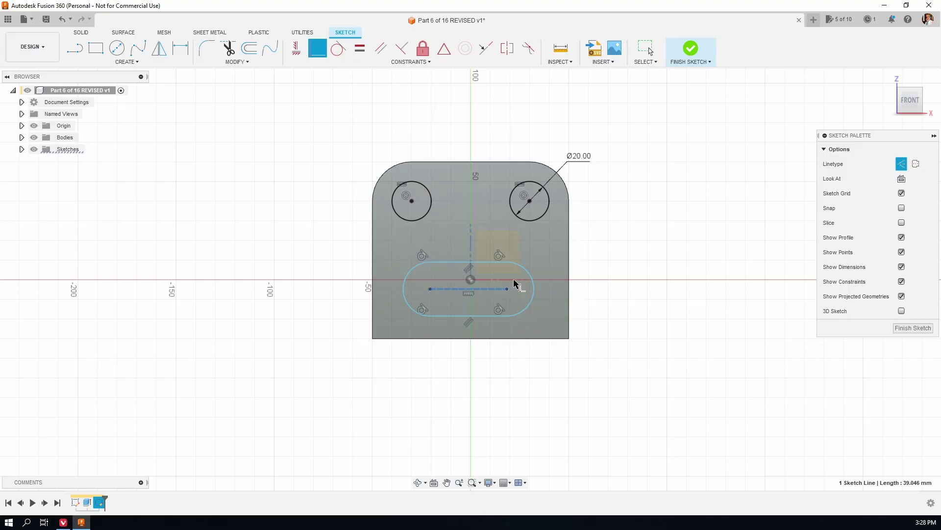
click(471, 281)
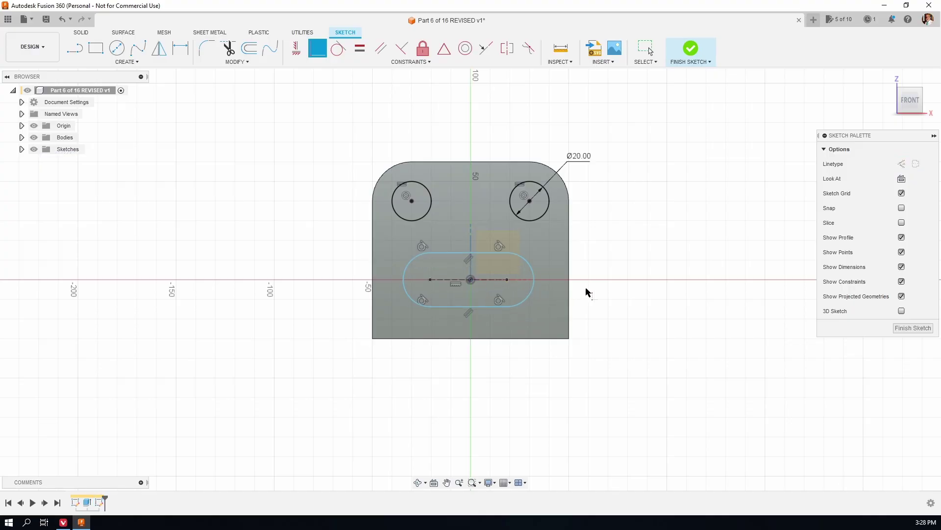
- Dimension the distance between the slot's two arc centers as 40 mm
key(d)
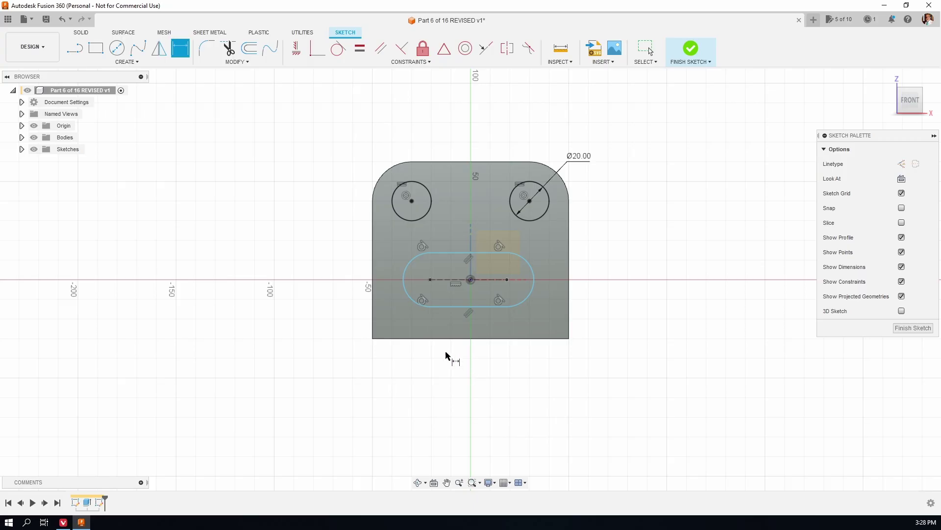
click(430, 280)
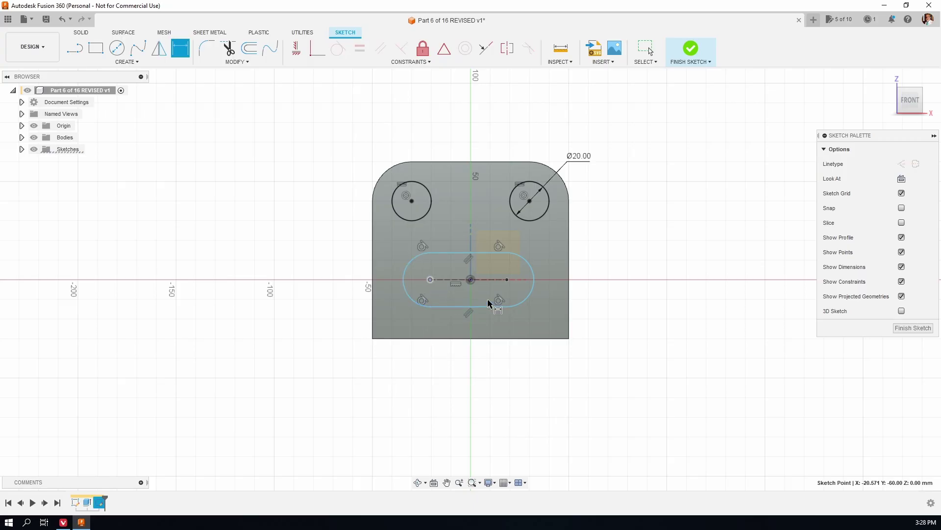
click(507, 279)
click(488, 377)
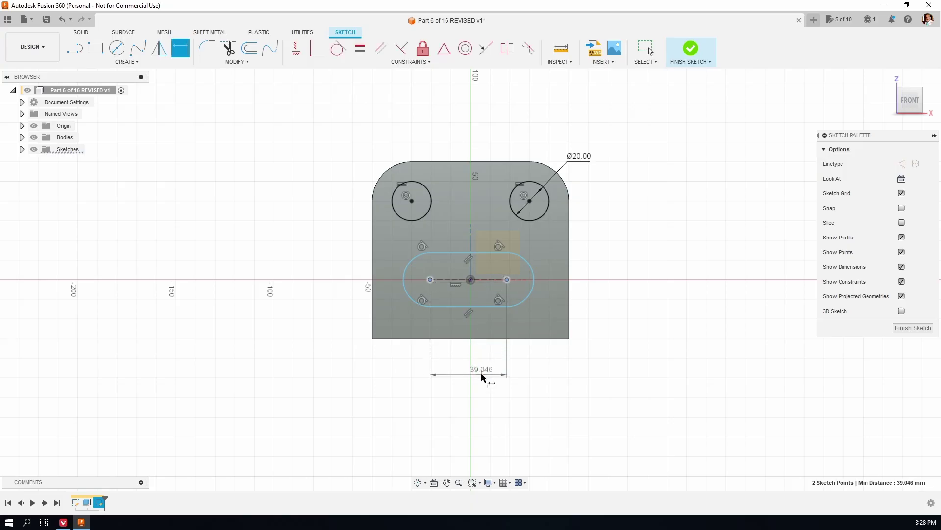
text(40)
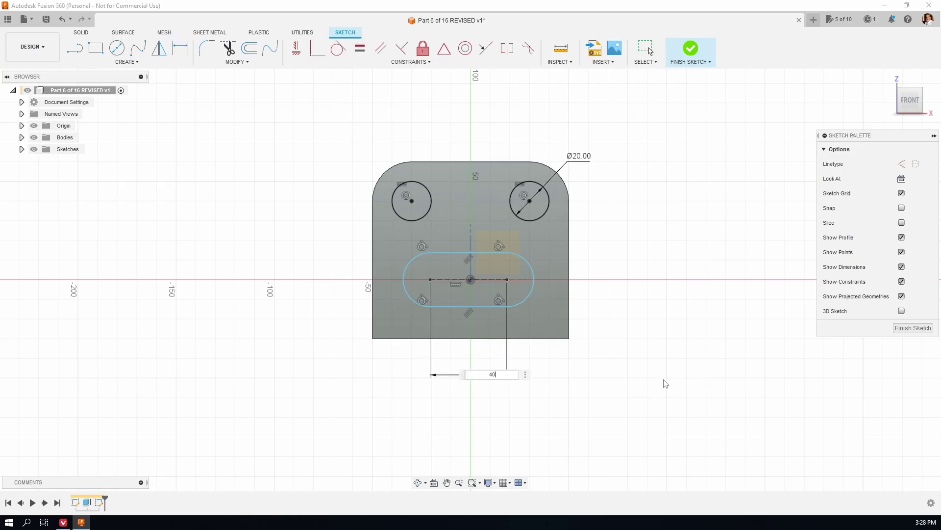
key(Return)
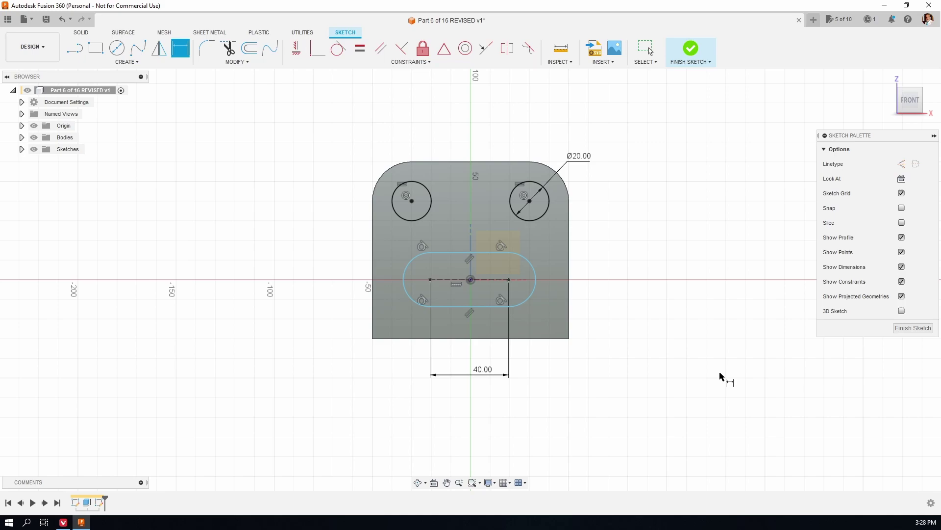
key(Escape)
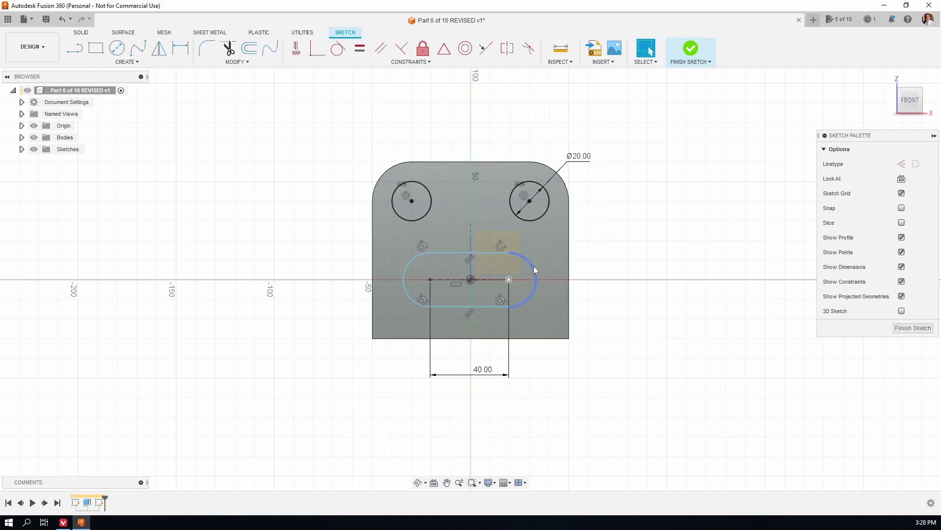
- Dimension the radius of the slot's right end arc as 10 mm
mouse_move(532, 265)
mouse_down()
mouse_move(551, 264)
mouse_move(514, 270)
mouse_move(546, 270)
mouse_up()
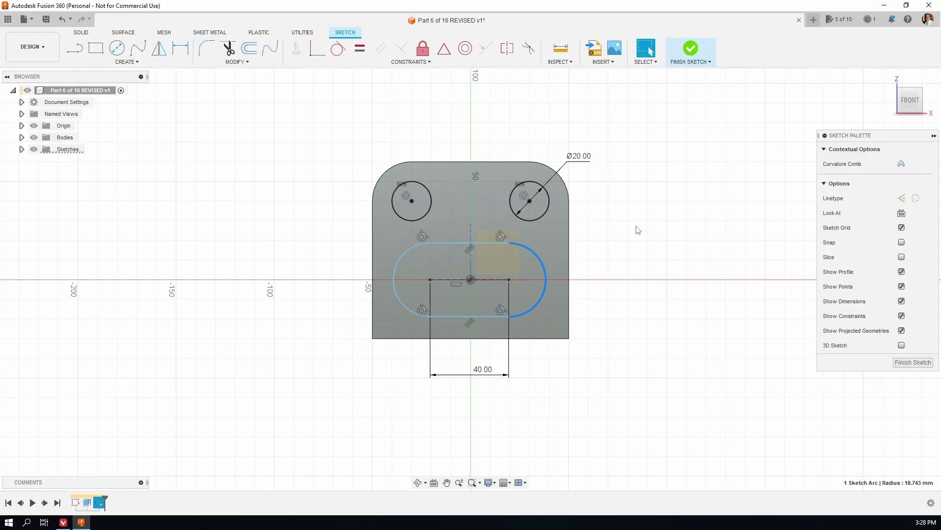
key(d)
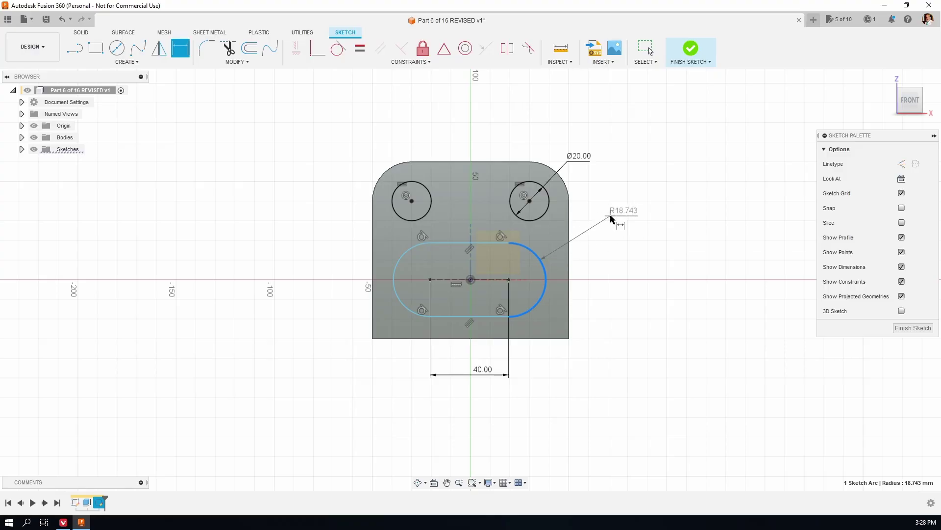
click(615, 217)
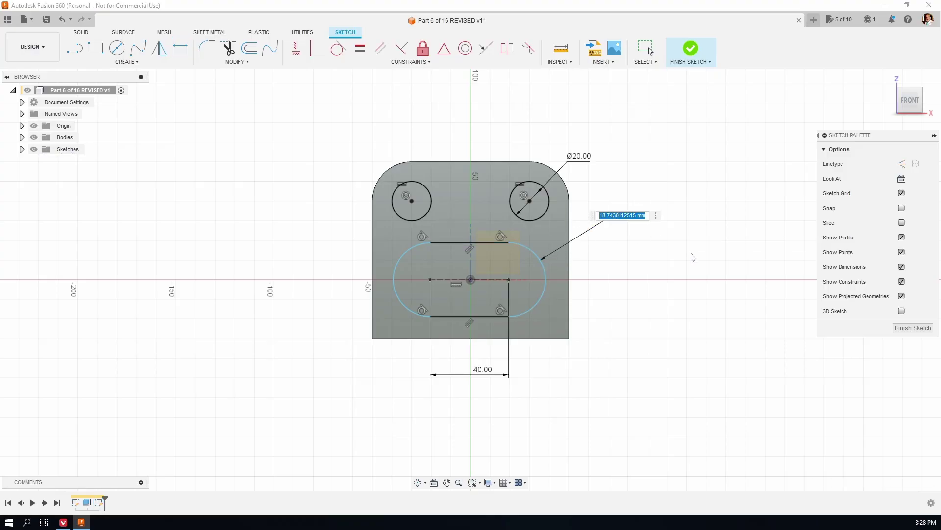
text(10)
key(Return)
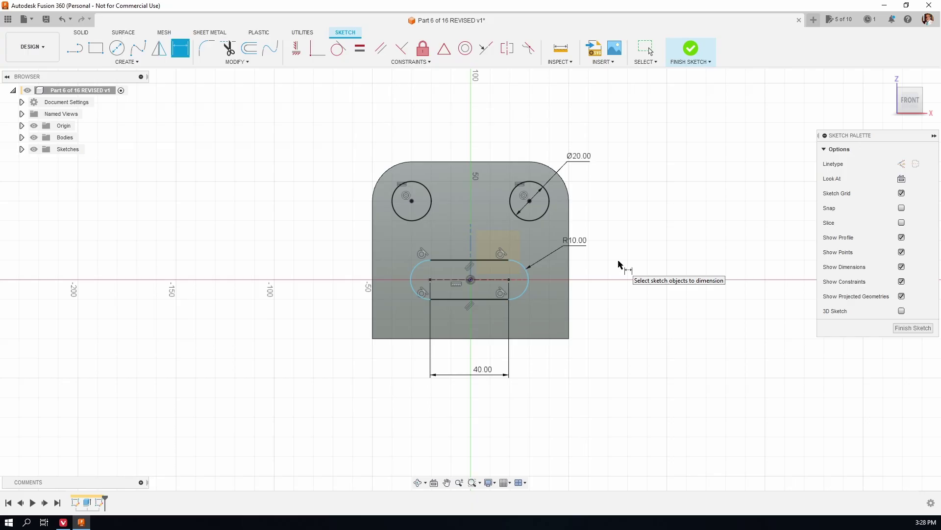
key(Escape)
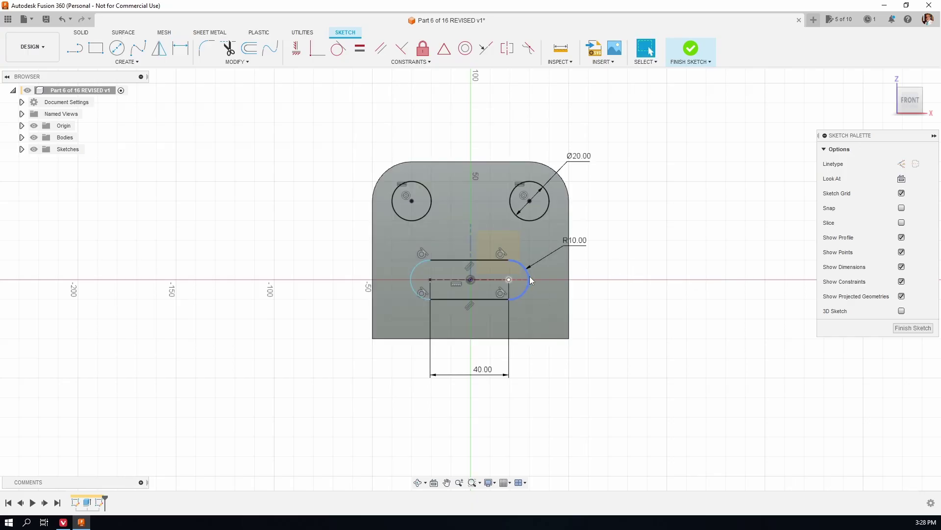
- Dimension the horizontal distance from the origin to the slot's right arc center as 20 mm
mouse_move(530, 280)
mouse_down()
mouse_move(550, 277)
mouse_move(515, 275)
mouse_move(549, 280)
mouse_up()
click(634, 231)
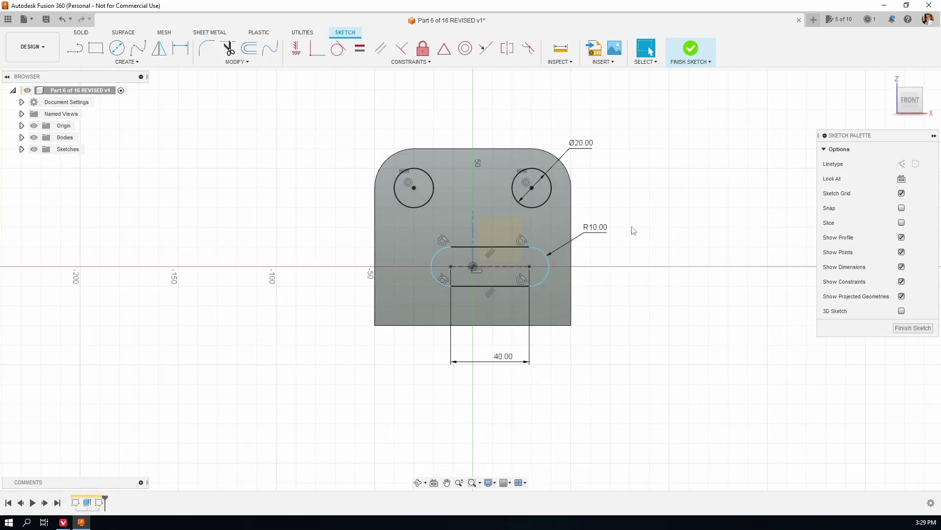
key(d)
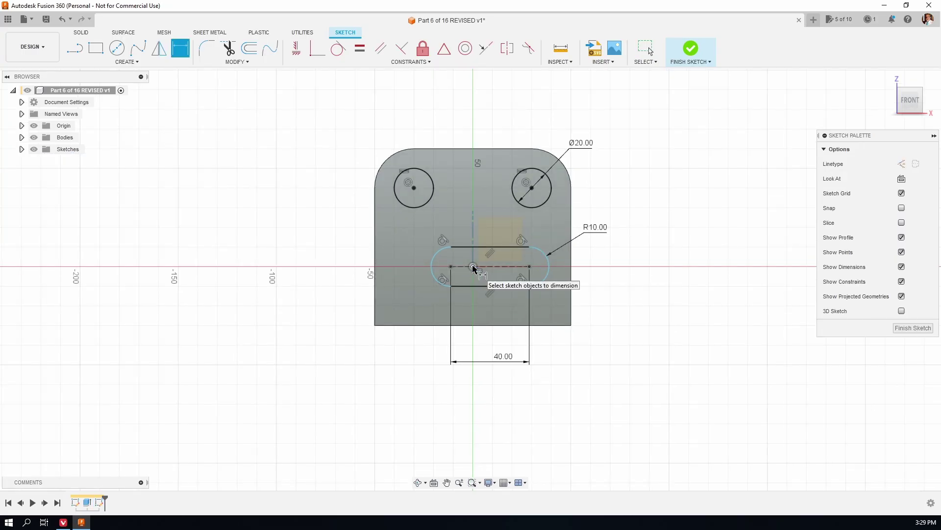
click(473, 268)
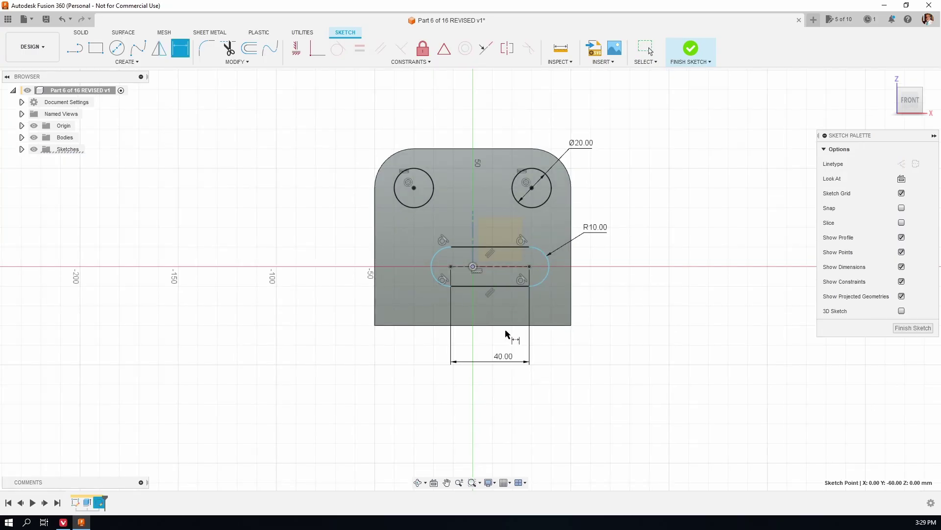
click(529, 269)
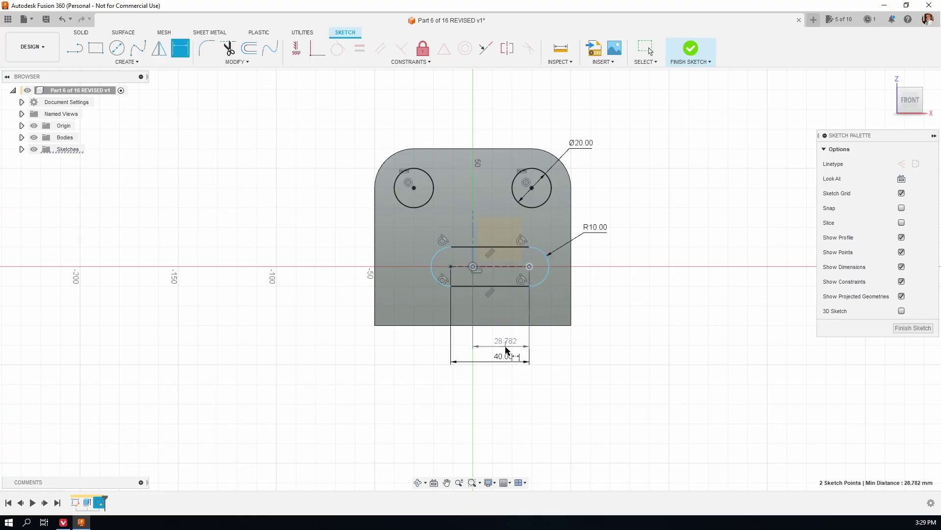
click(505, 349)
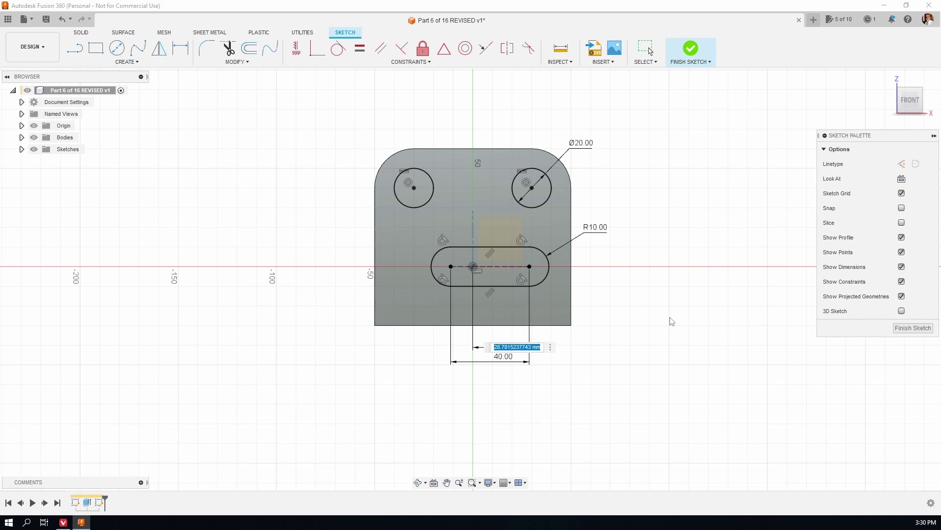
text(20)
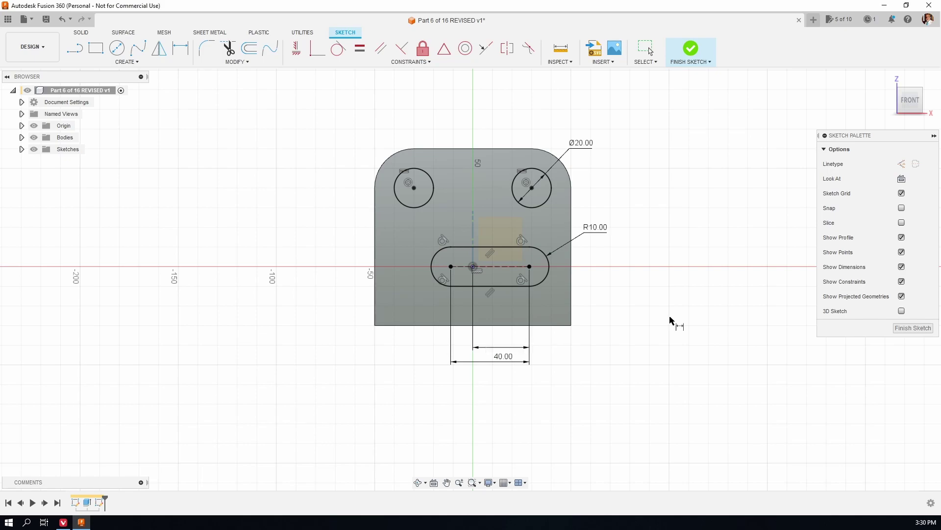
key(Return)
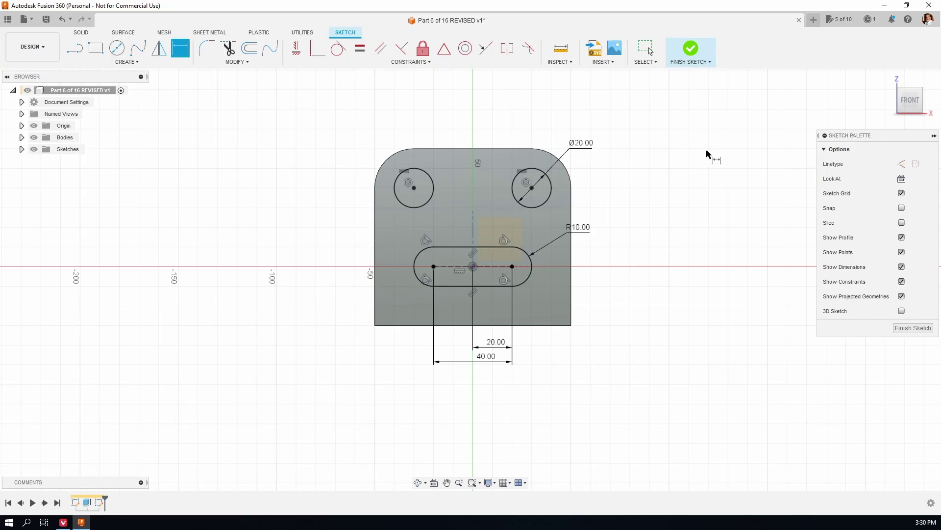
- Finish the sketch and extrude the front-face profile surrounding the circles and slot into the block as a Cut with extent All
click(690, 48)
key(e)
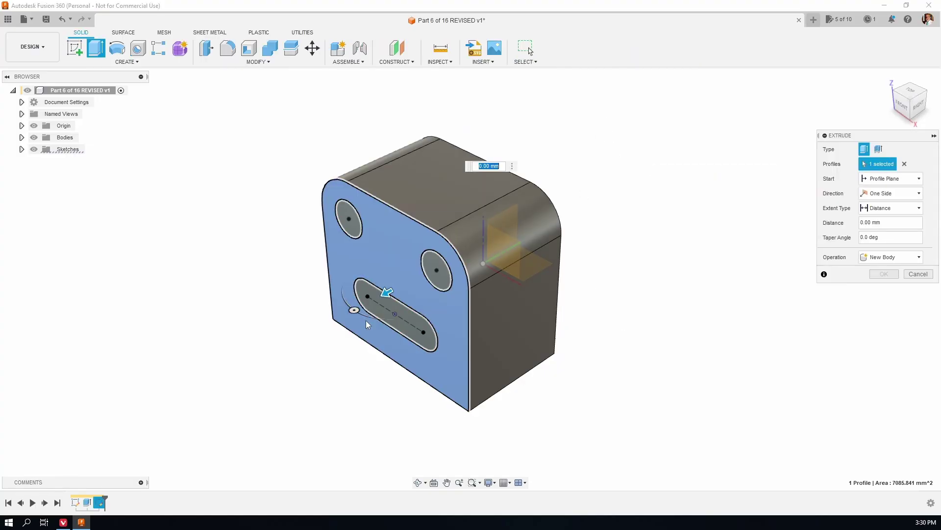
drag(385, 292, 419, 273)
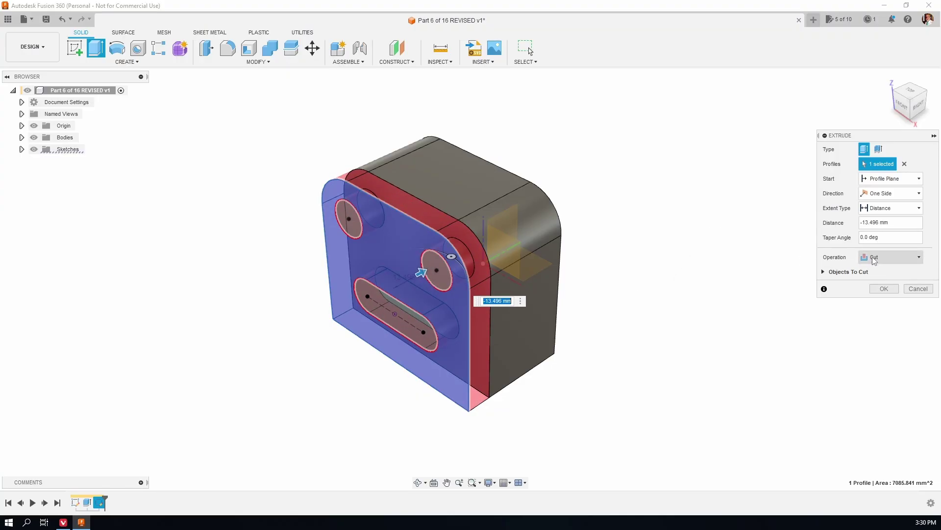
click(888, 257)
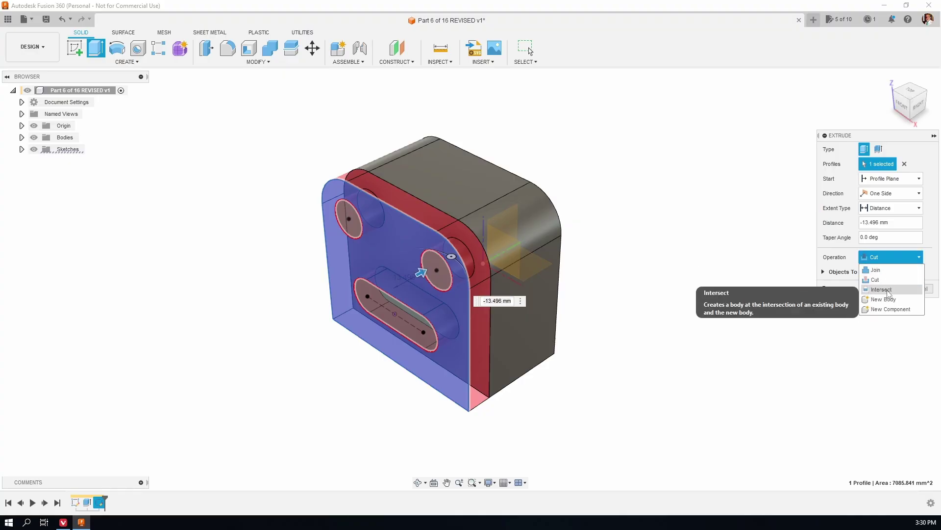
click(741, 295)
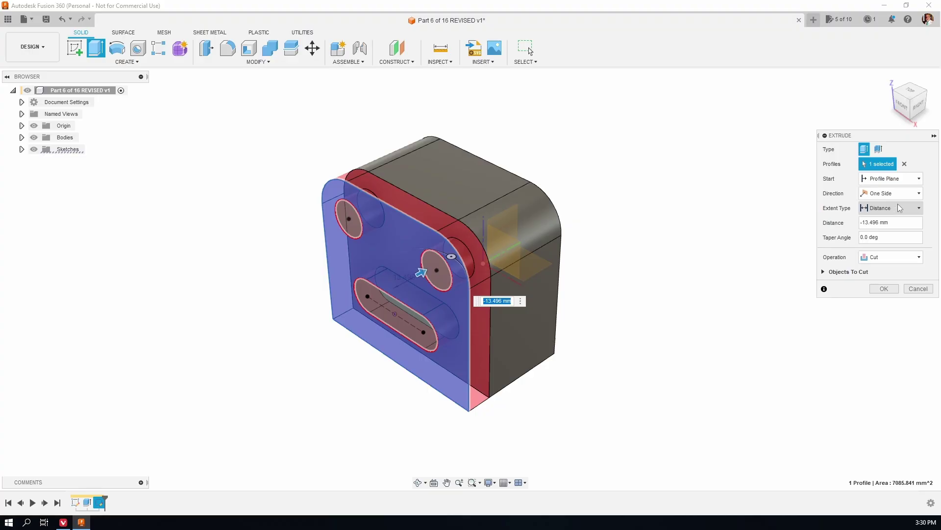
click(920, 209)
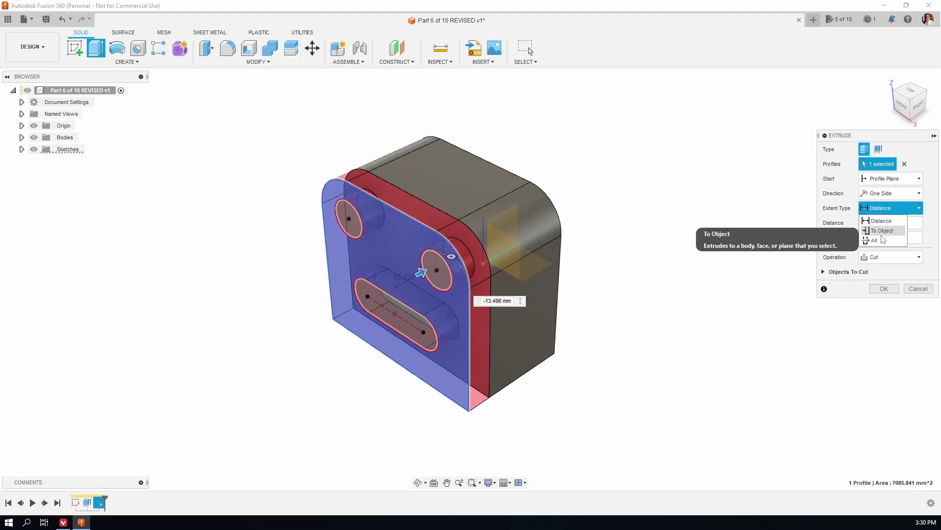
click(881, 240)
key(Return)
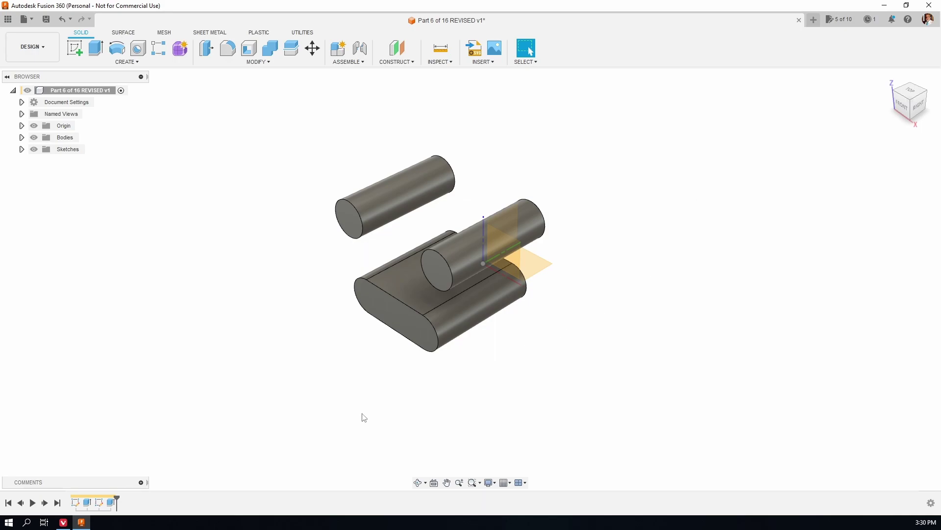
- Edit the cut extrusion, replacing its profile with the two circles and the slot
right_click(112, 506)
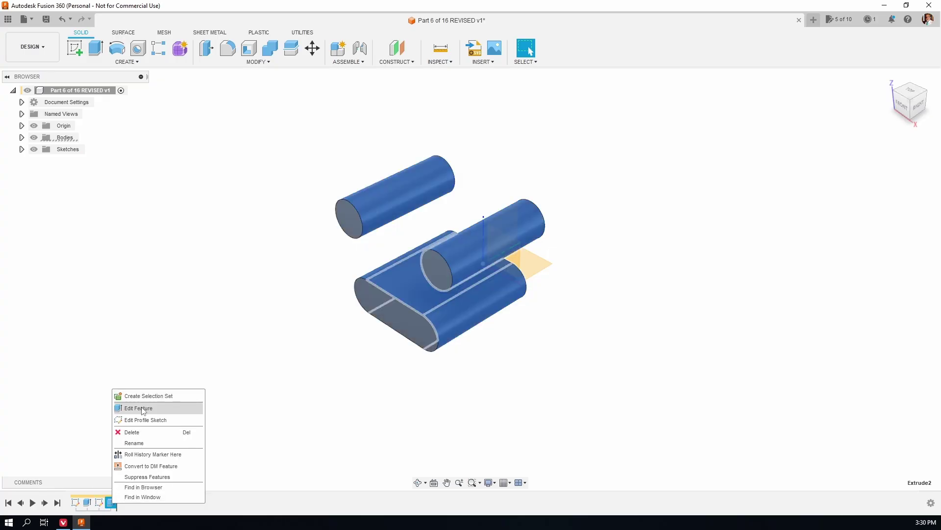
click(158, 405)
click(903, 164)
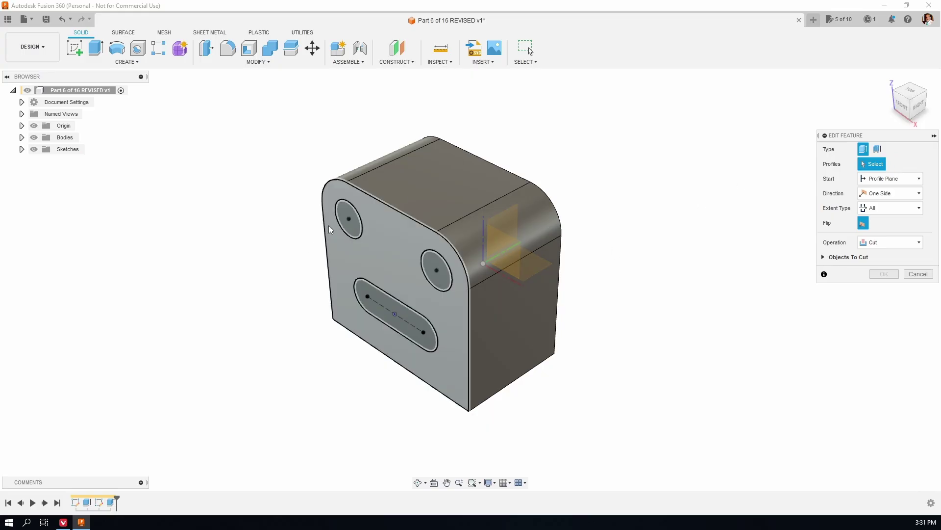
click(353, 231)
click(436, 271)
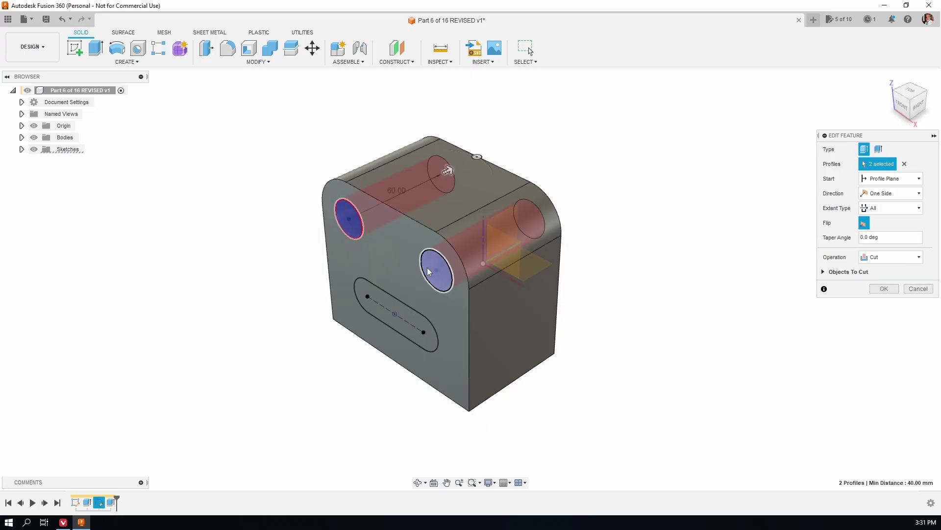
click(384, 305)
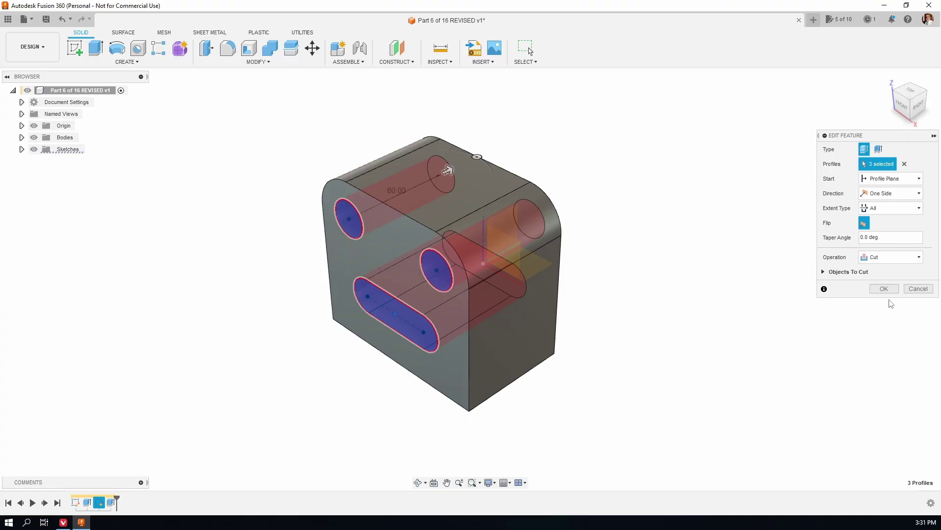
click(884, 289)
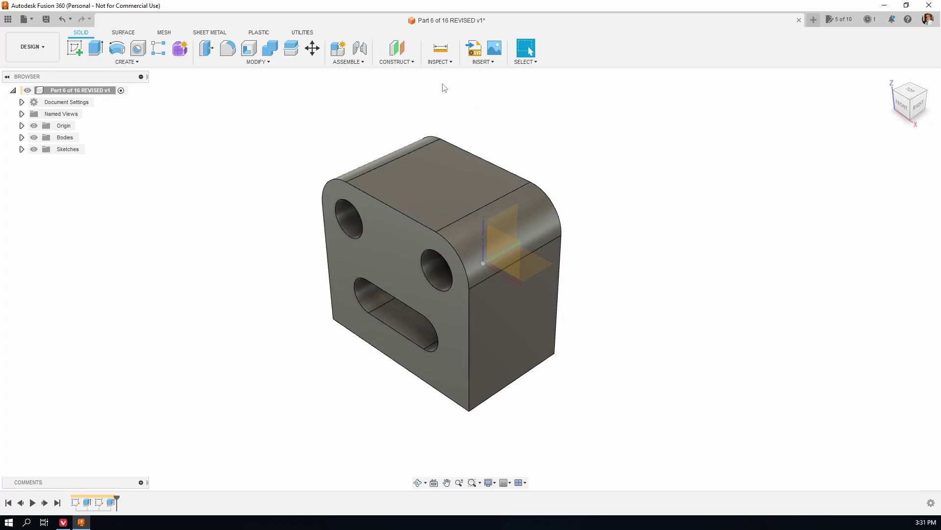
- Create an offset construction plane about 52 mm in front of the block's front face
click(401, 55)
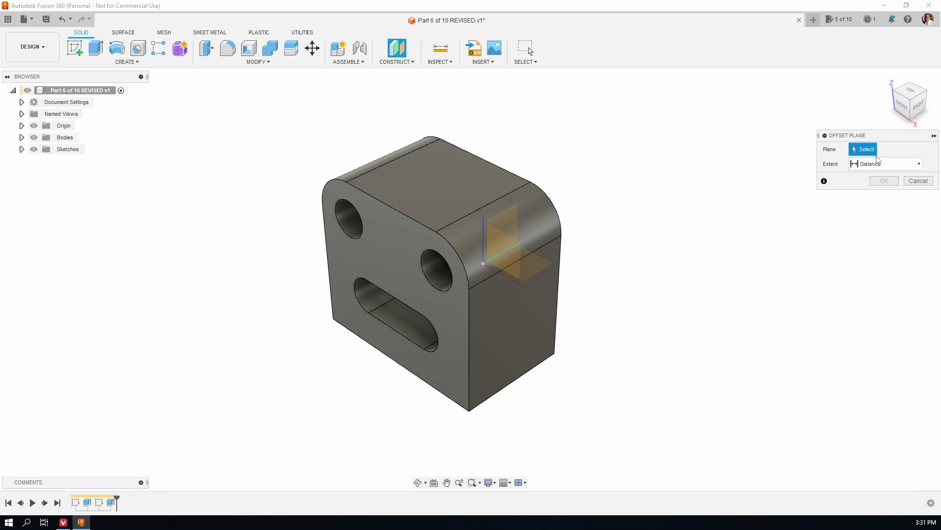
click(392, 284)
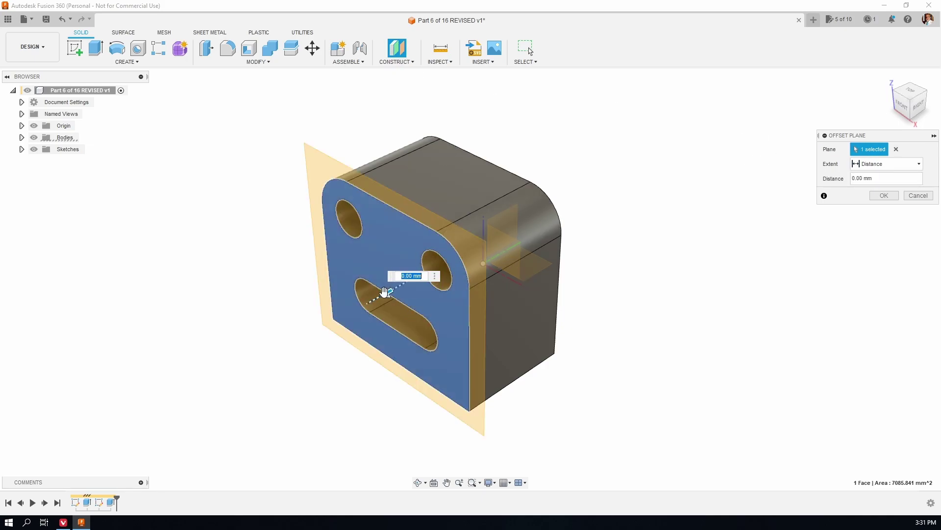
drag(384, 292, 284, 324)
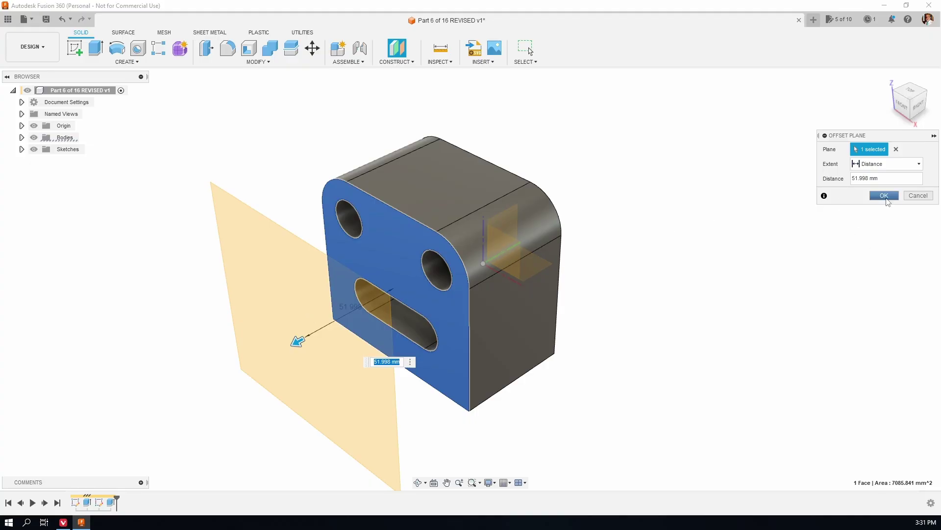
click(884, 195)
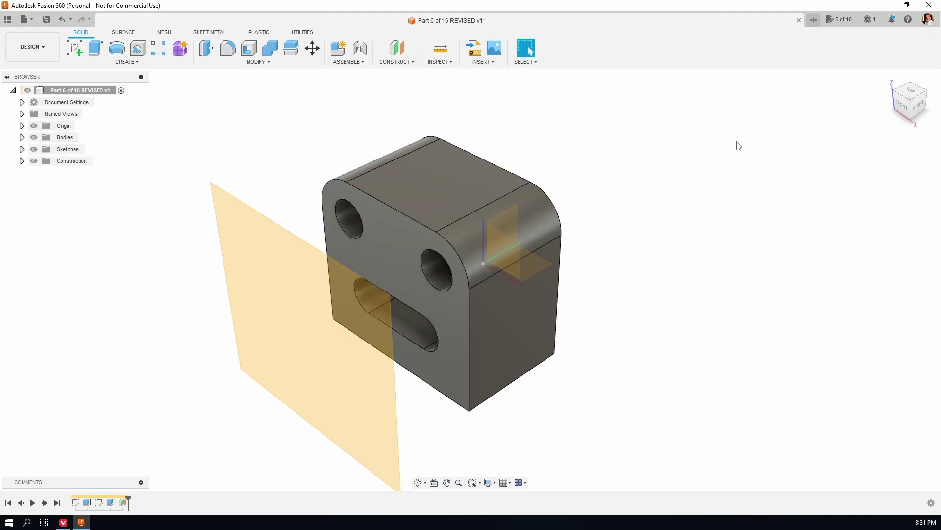
- Start a sketch on the offset plane and select the block's six outer outline edges for projection
click(74, 48)
click(250, 257)
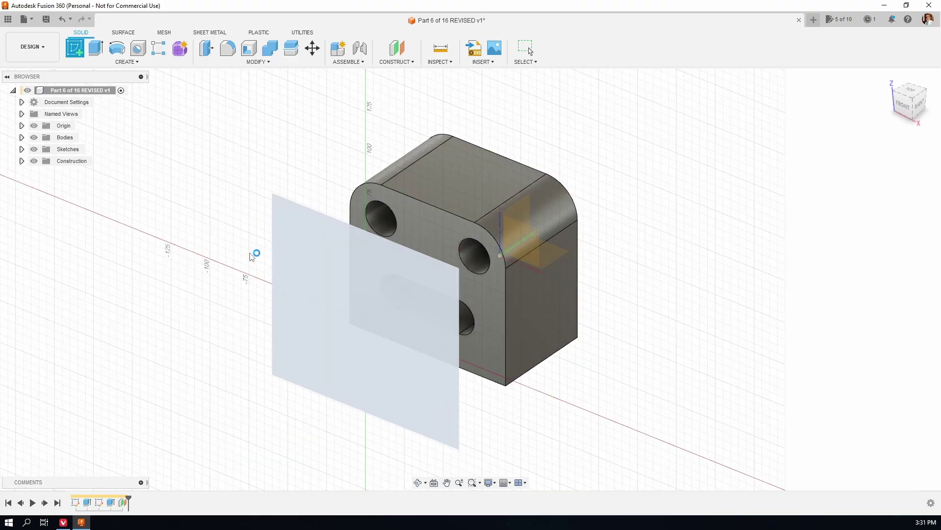
click(135, 62)
mouse_move(90, 211)
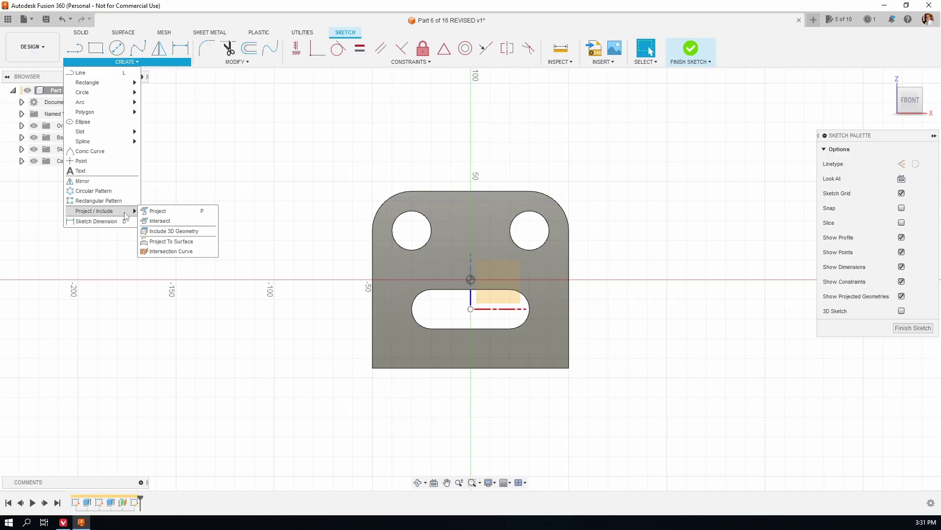
click(163, 216)
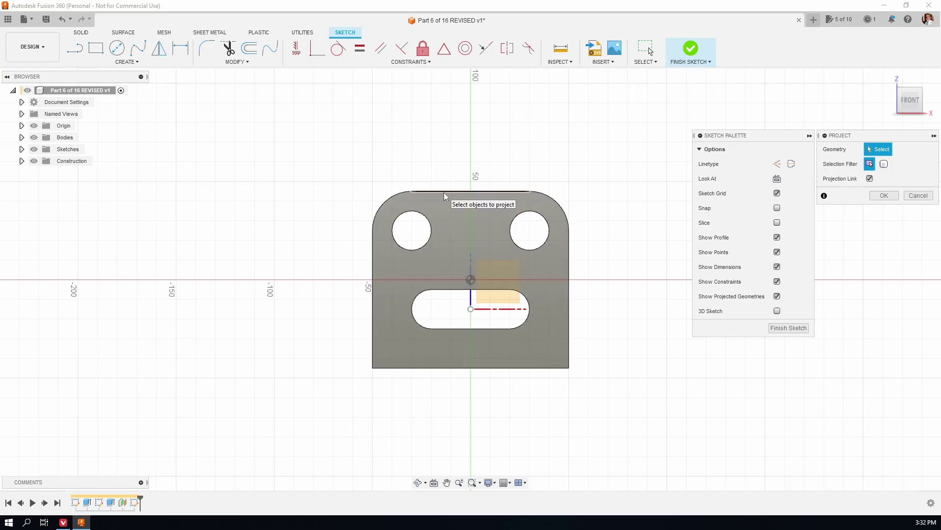
click(430, 192)
click(388, 201)
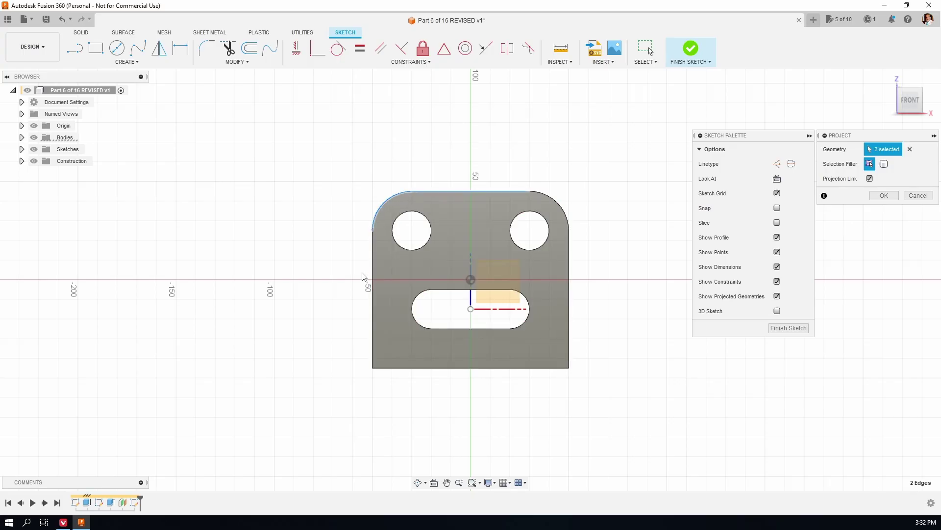
click(373, 274)
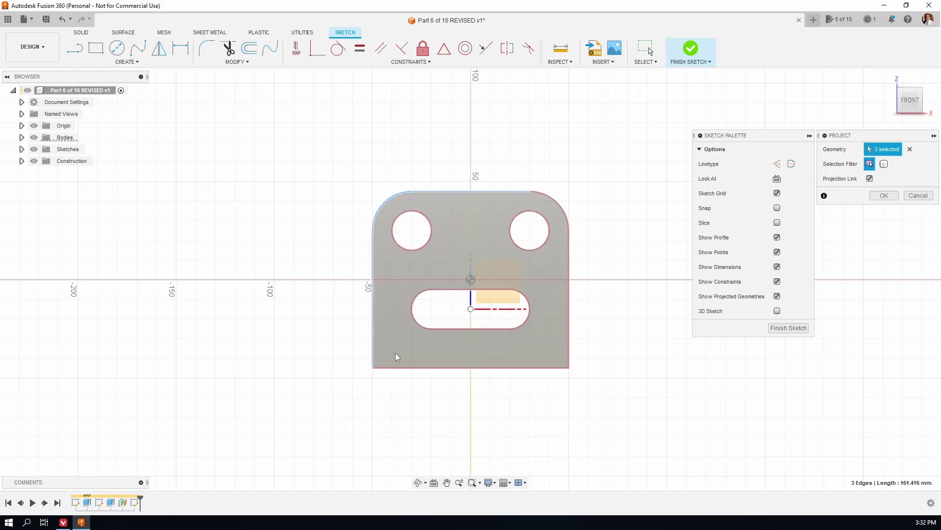
click(432, 370)
click(567, 309)
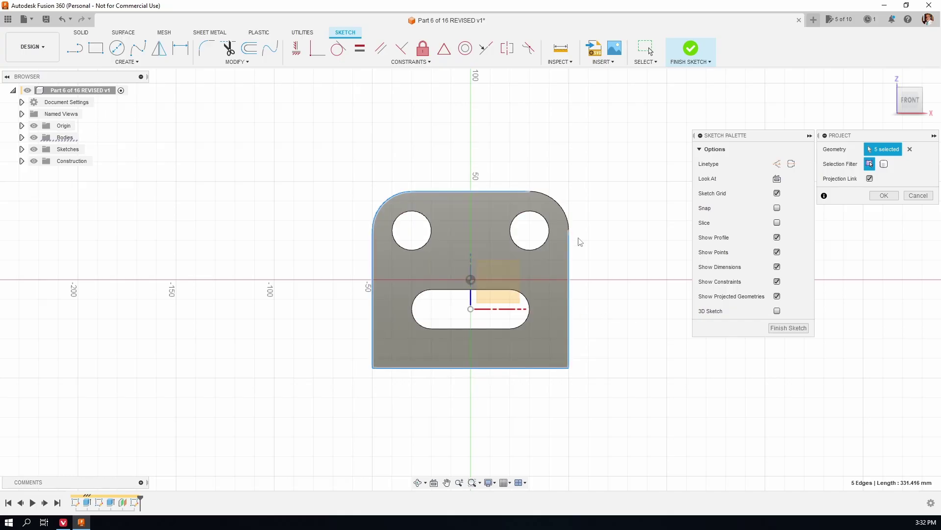
click(560, 208)
- Add both hole circles and the slot's four edges to the projection, project everything, and finish the sketch
click(539, 216)
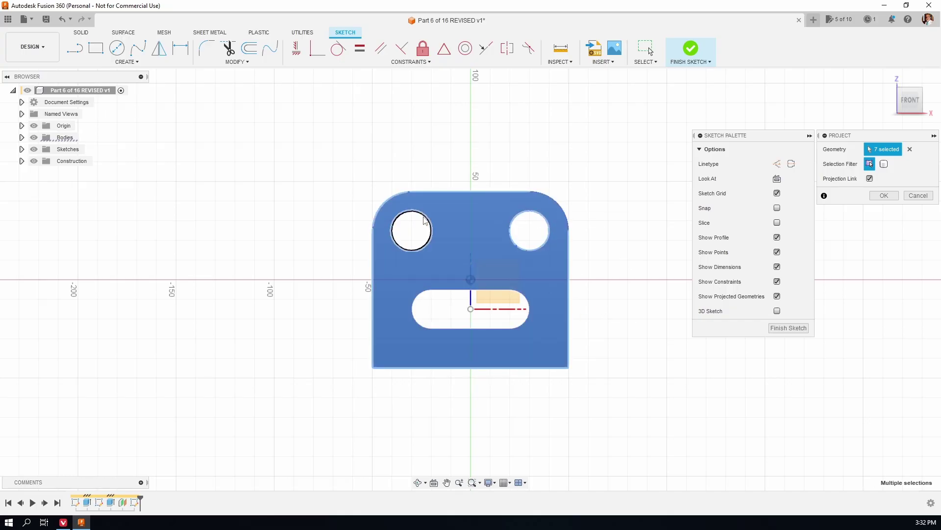
click(419, 215)
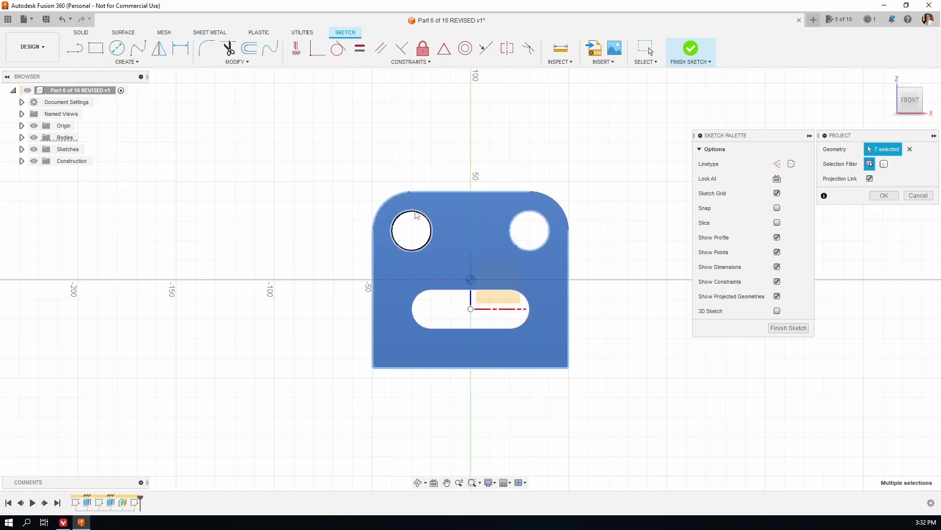
click(455, 290)
click(416, 314)
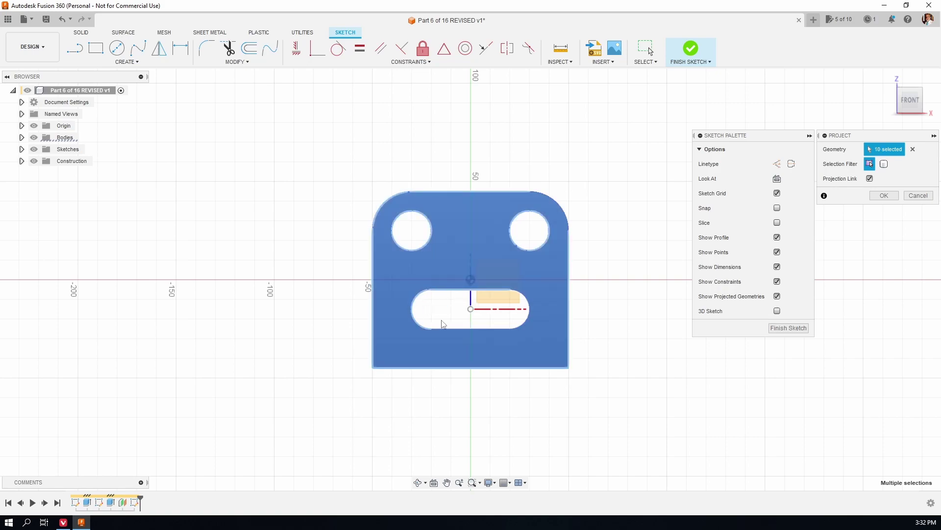
click(471, 336)
click(528, 321)
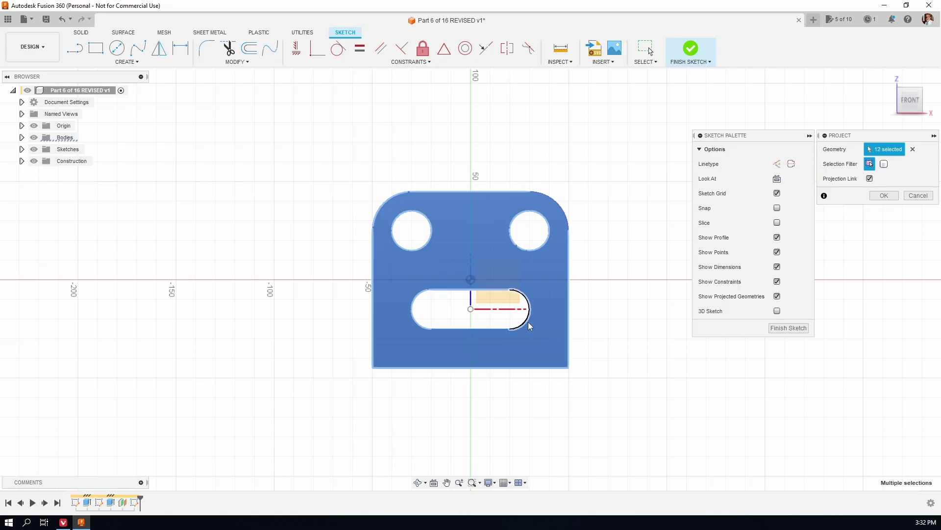
click(884, 196)
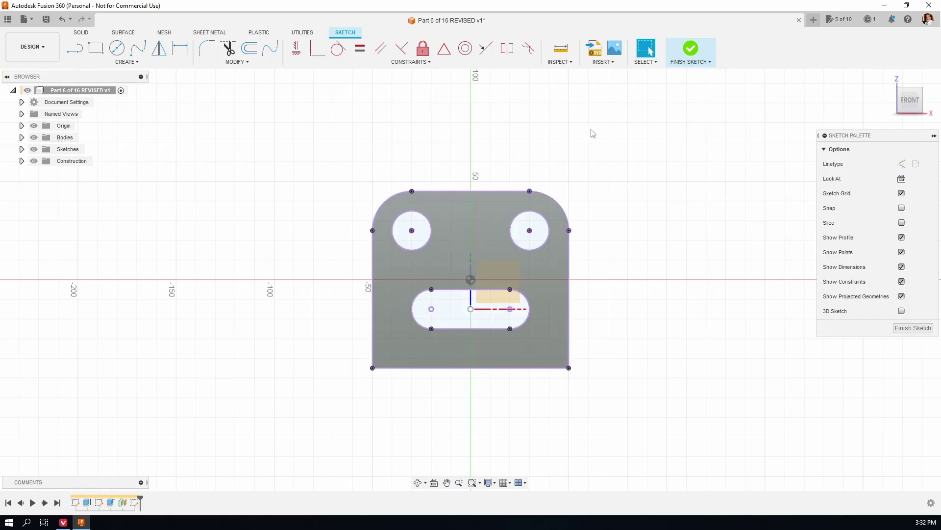
click(691, 53)
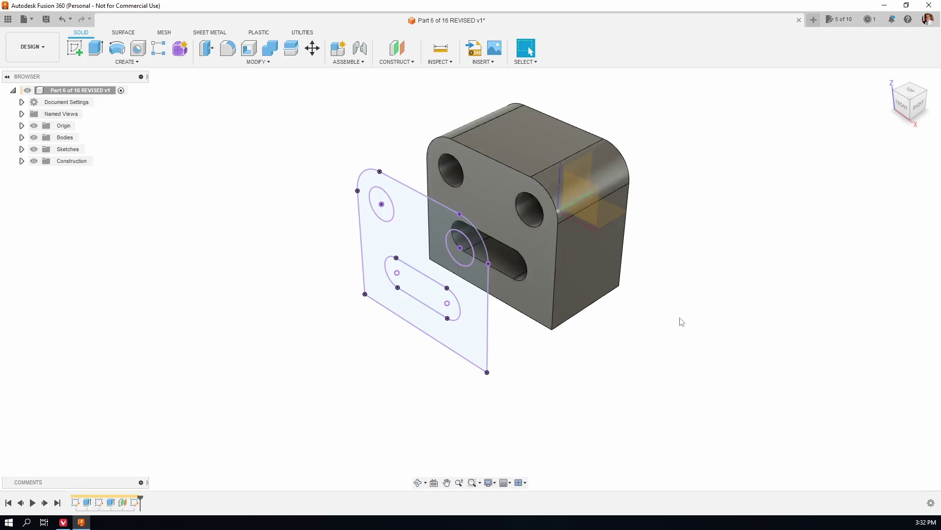
- Hide the bodies and reopen the projected sketch for editing
click(34, 138)
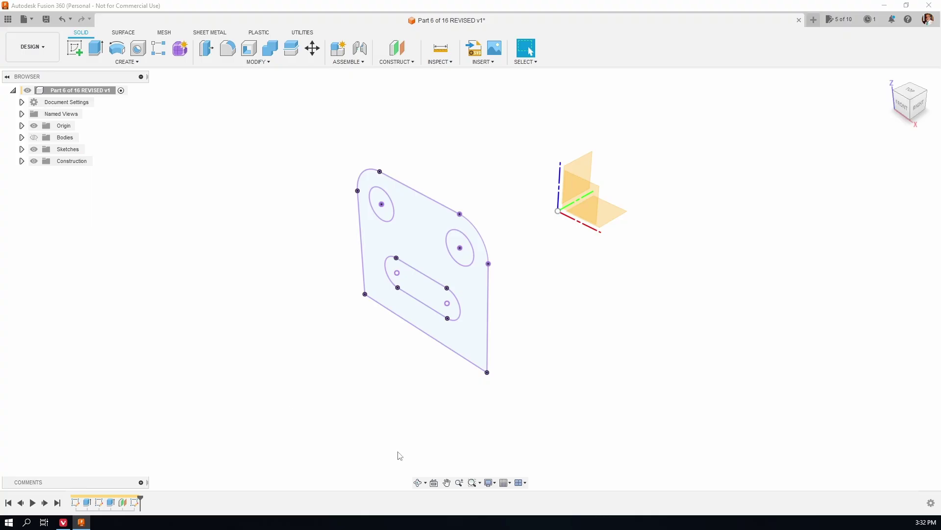
right_click(135, 502)
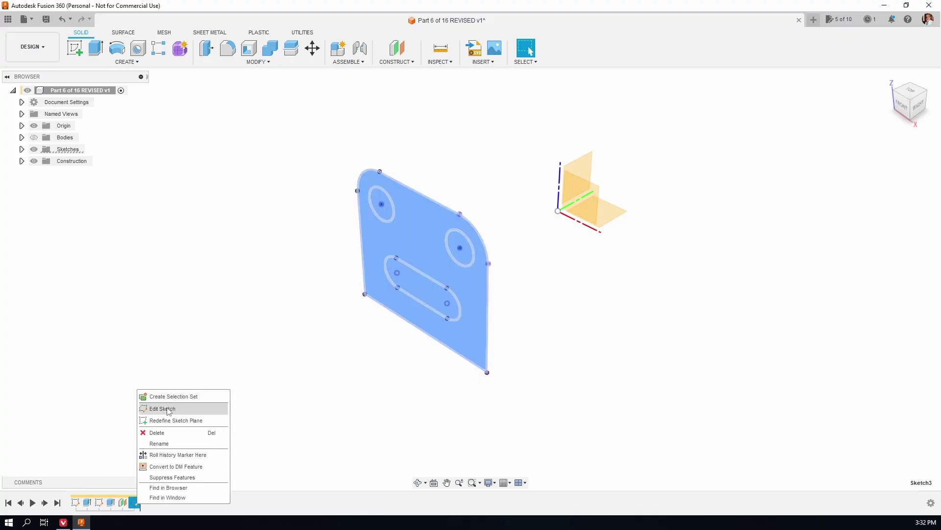
click(172, 408)
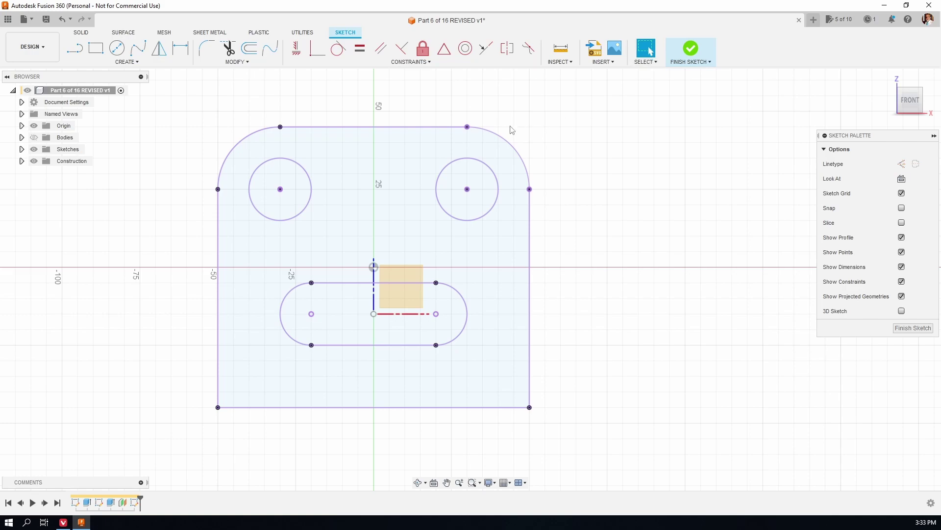
- Examine the projected corner arc and hole circles by selecting them, and finish the sketch
click(510, 133)
click(492, 149)
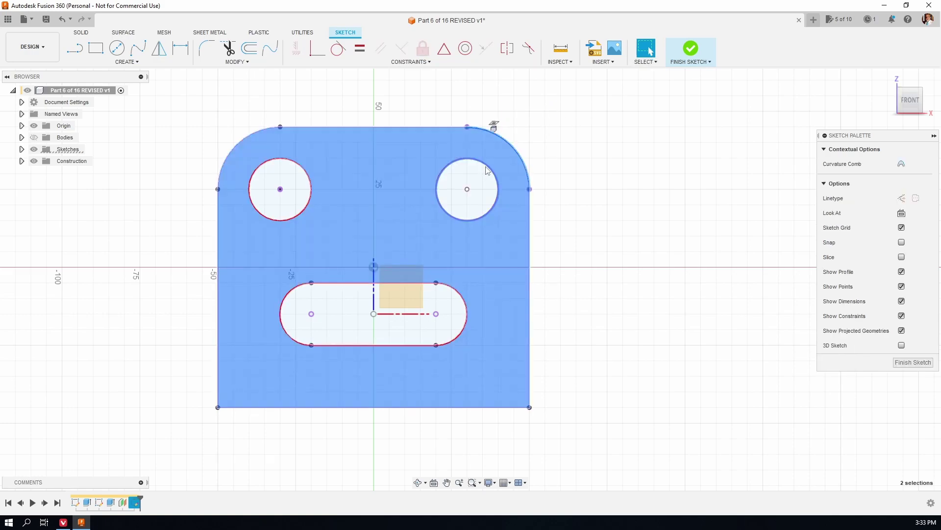
click(468, 192)
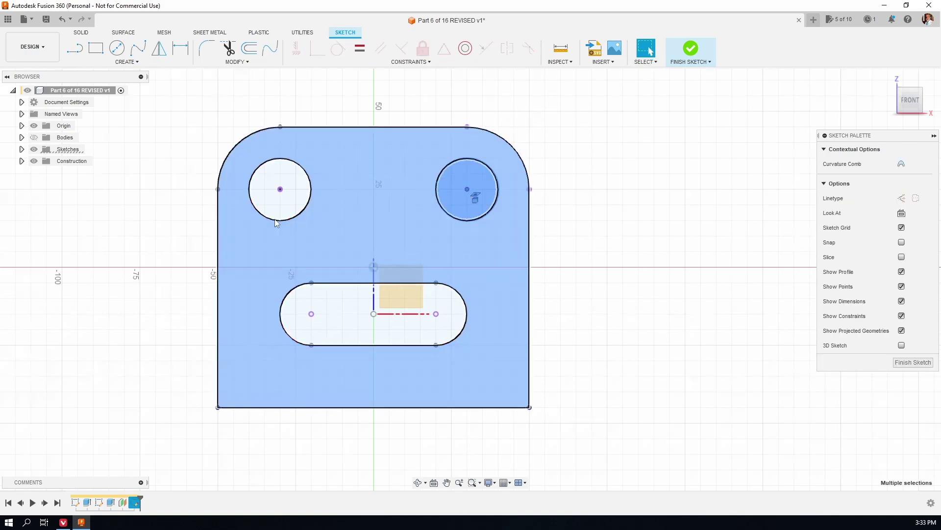
click(276, 221)
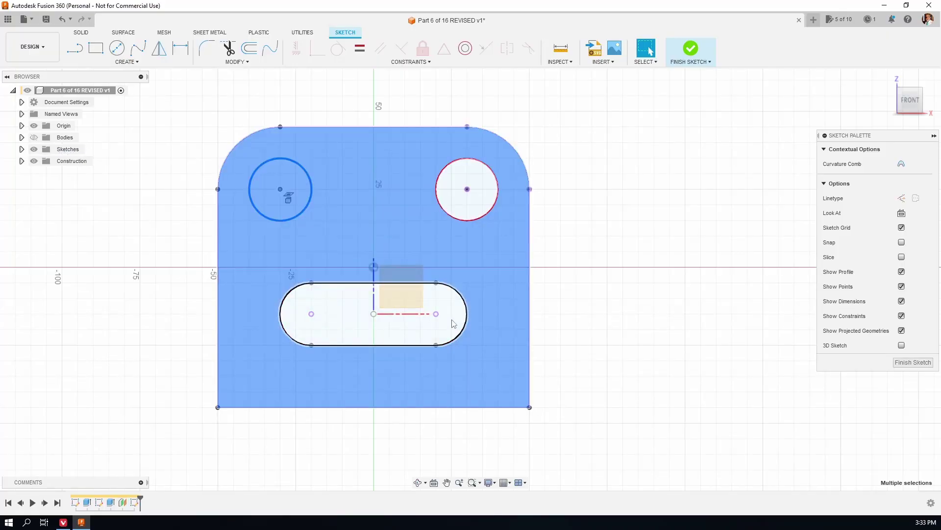
key(Escape)
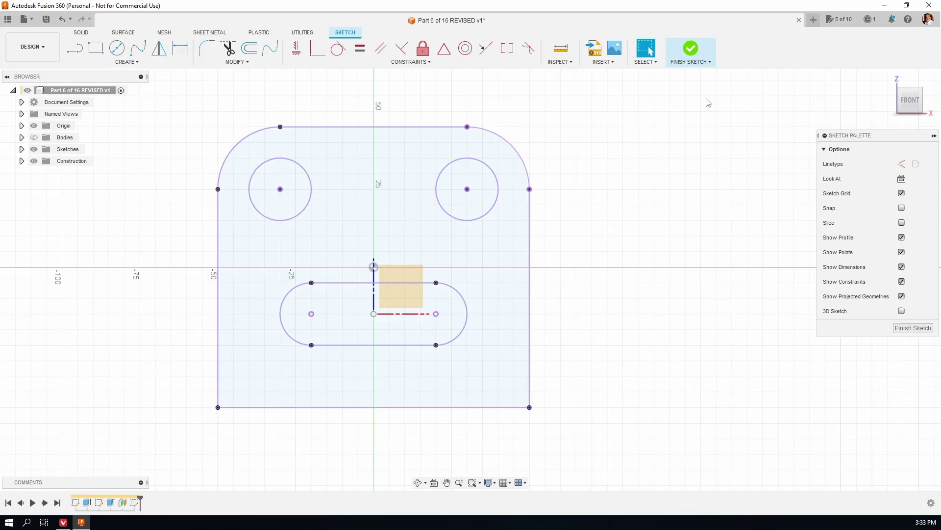
click(691, 49)
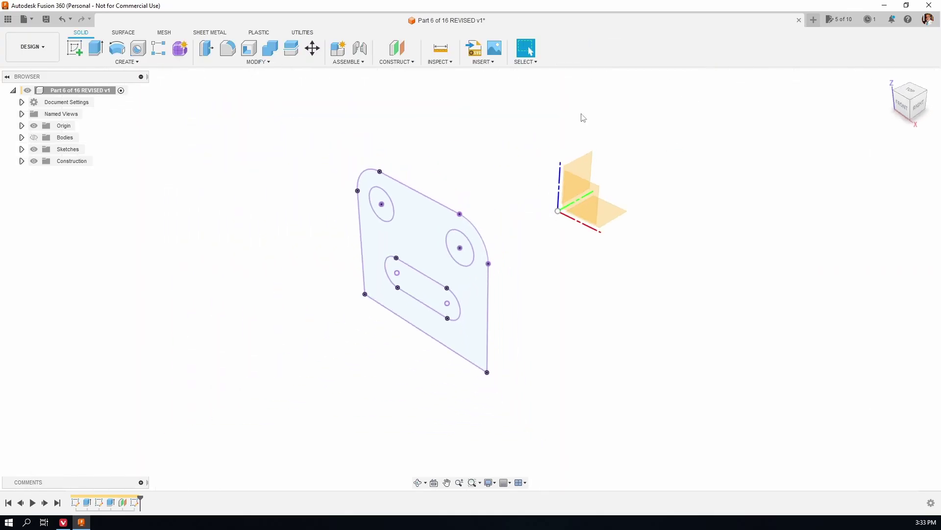
- Extrude the projected profile around the holes and slot about 29.3 mm outward, away from the original block, as a new body
key(e)
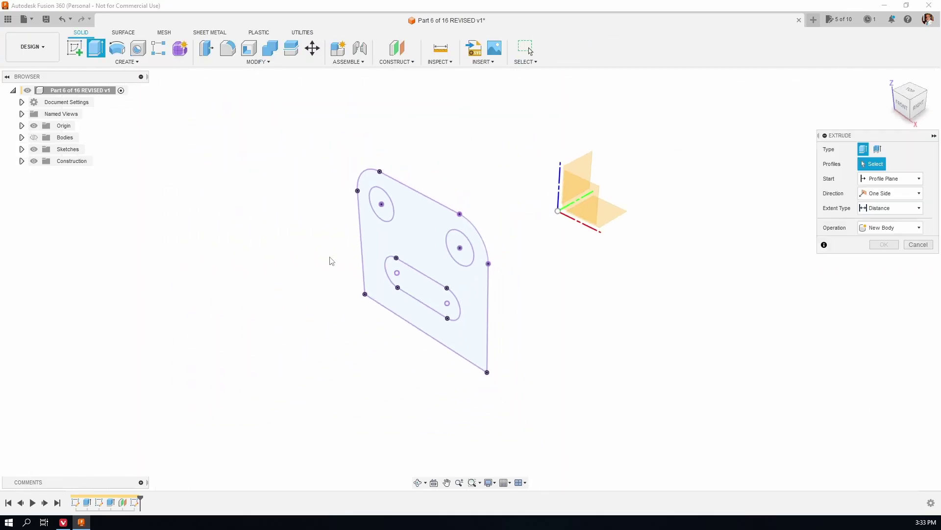
click(397, 226)
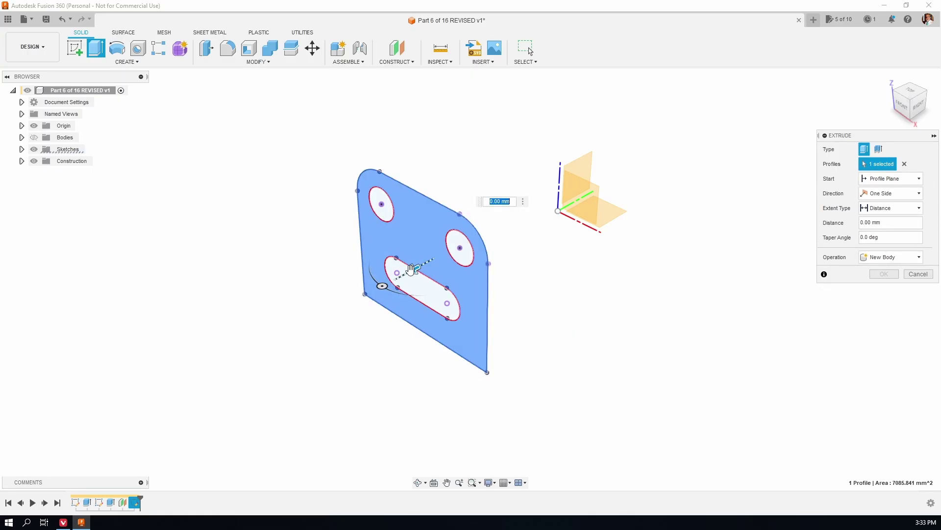
drag(415, 269, 488, 325)
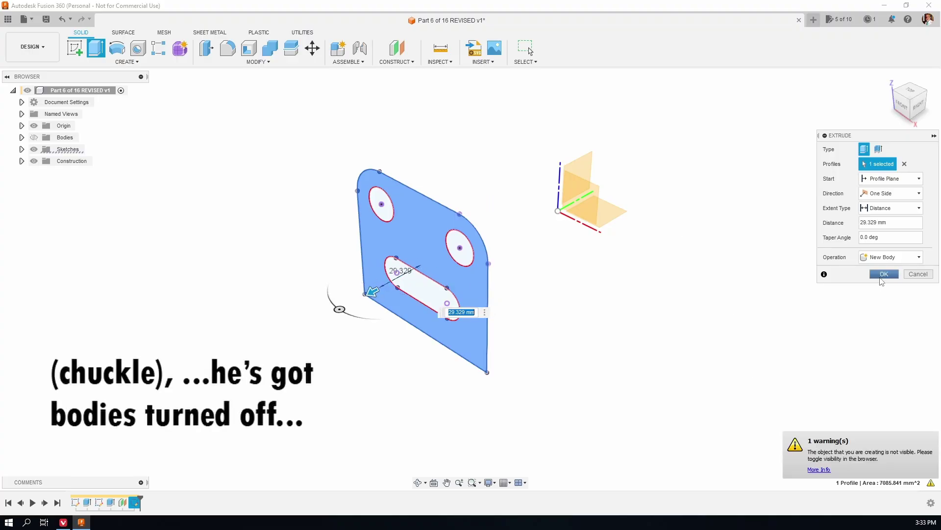
click(883, 274)
- Turn the bodies' visibility back on and hide only the newly extruded body in front of the original block
click(34, 138)
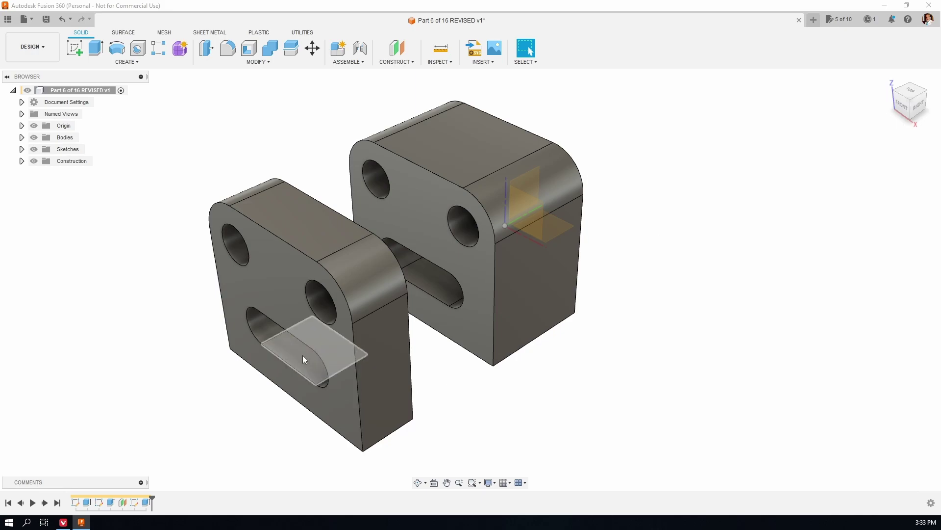
click(21, 138)
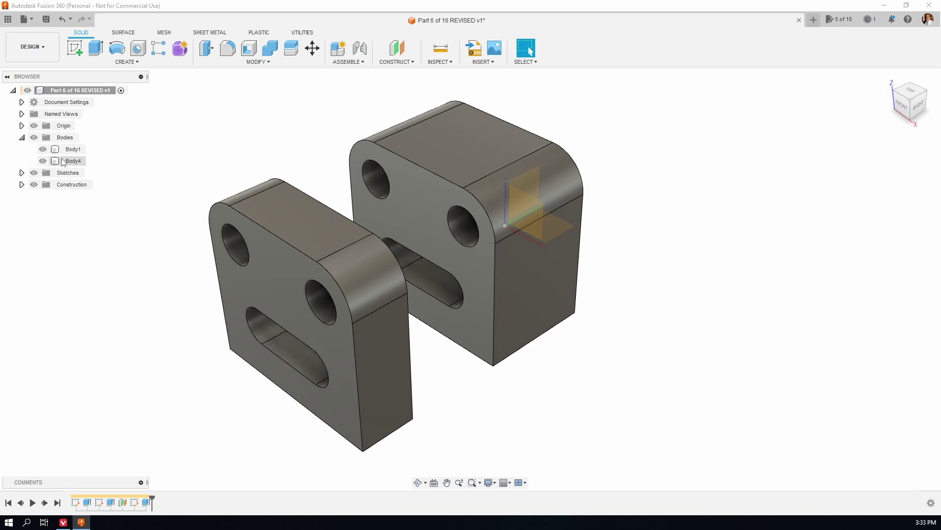
click(43, 160)
key(F6)
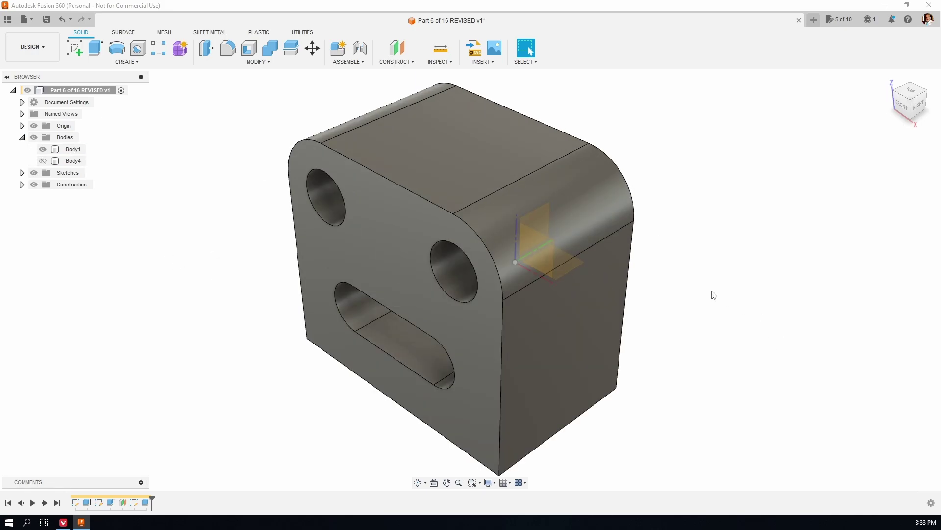
shift+middle_drag(697, 287, 715, 254)
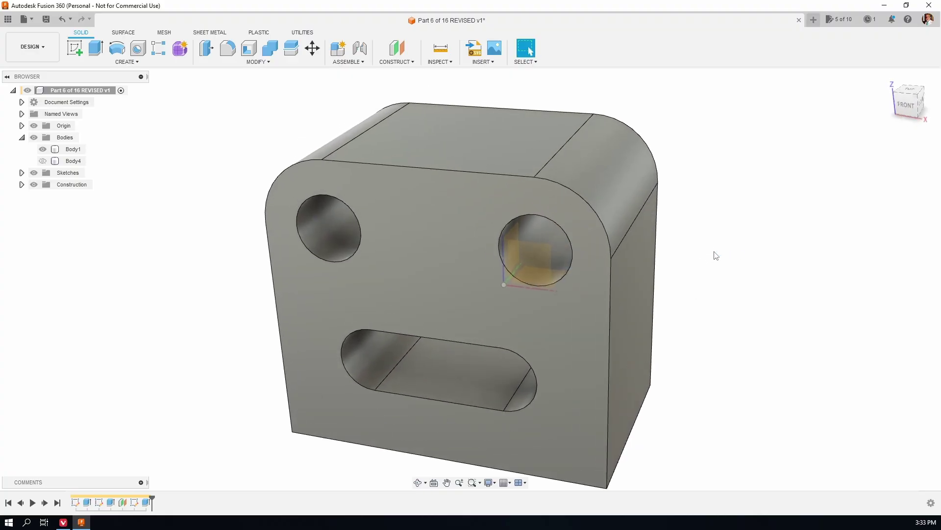